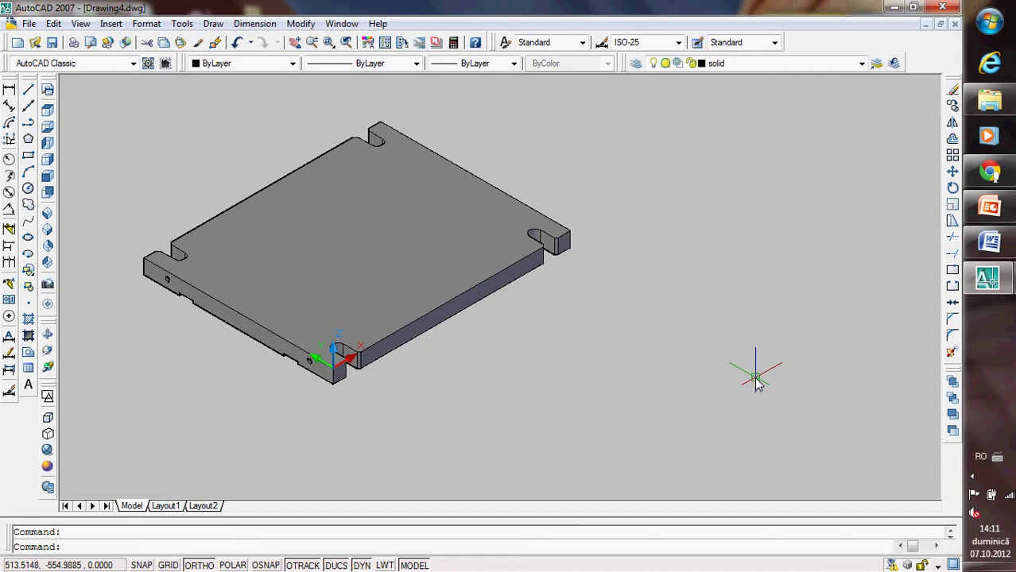
Start the HOLE add-in, set hole diameter 12 mm and choose To point referencing.
{"action": "type", "text": "hole"}
{"action": "key", "text": "Return"}
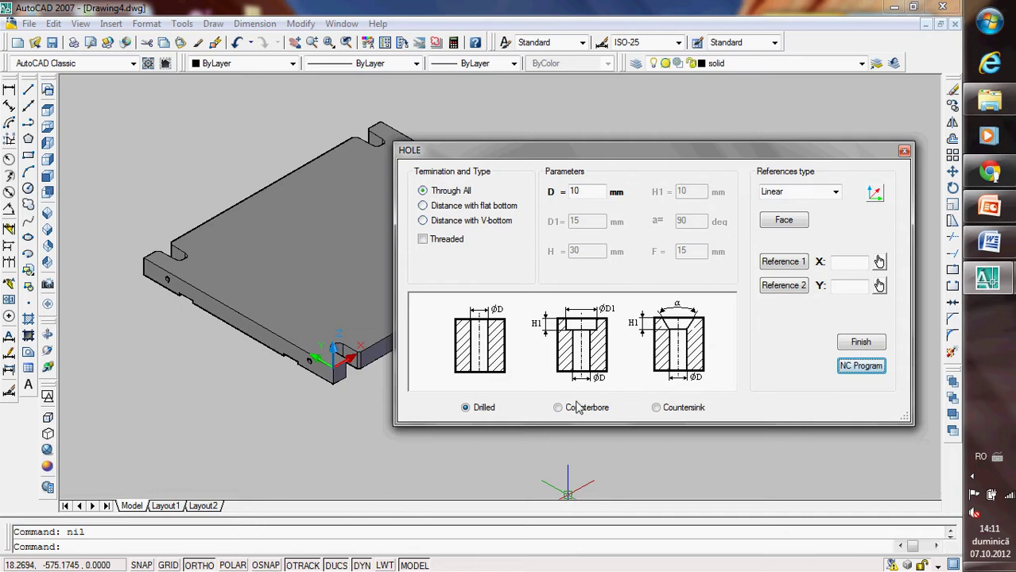
{"action": "double_click", "coordinate": [588, 194]}
{"action": "type", "text": "1"}
{"action": "left_click", "coordinate": [799, 195]}
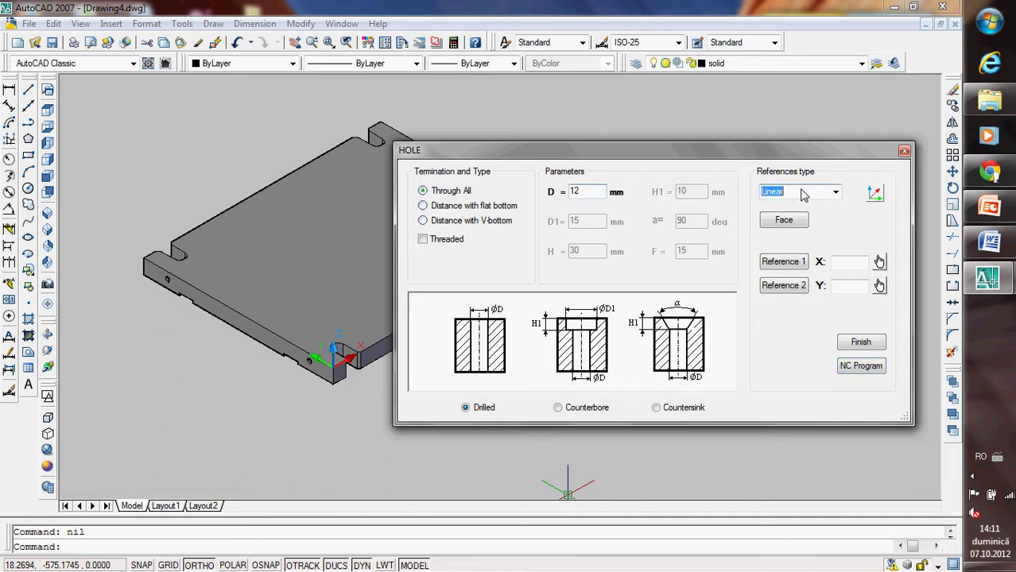
{"action": "left_click", "coordinate": [834, 192]}
{"action": "left_click", "coordinate": [805, 227]}
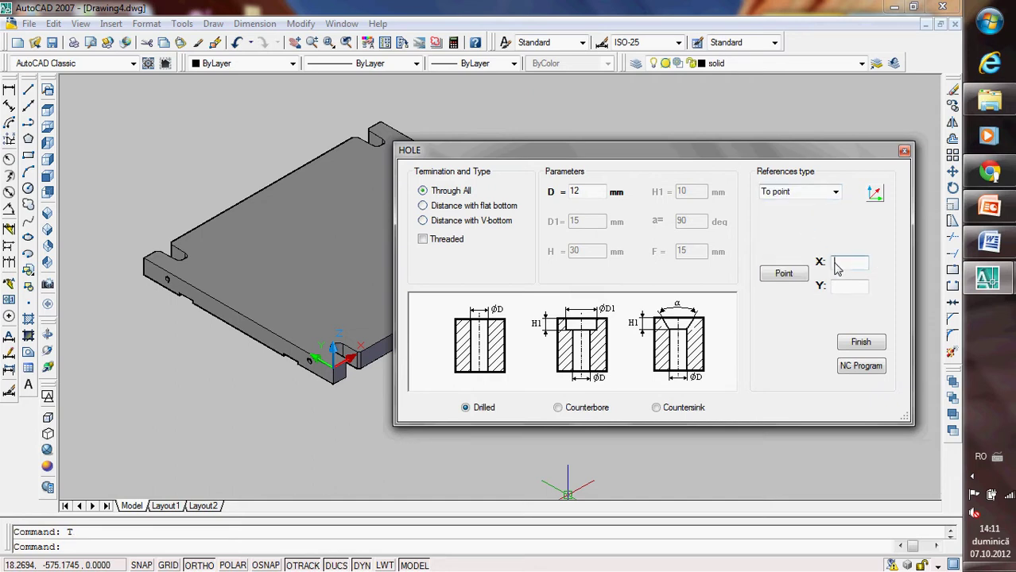
{"action": "left_click", "coordinate": [849, 263]}
{"action": "type", "text": "291"}
Drill the 12 mm through hole at X 291, Y 242.
{"action": "left_click", "coordinate": [846, 291]}
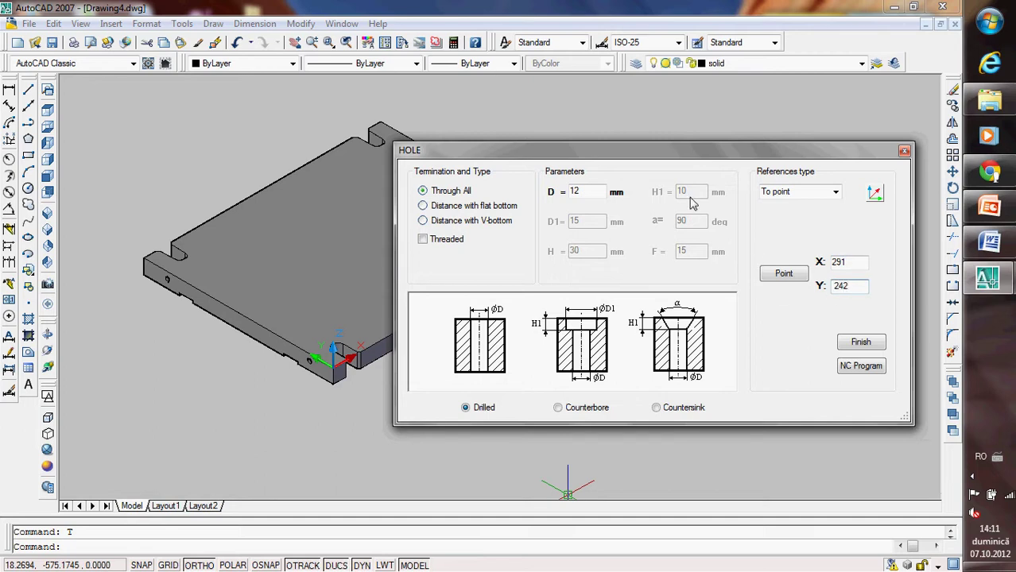
{"action": "left_click_drag", "start_coordinate": [657, 151], "coordinate": [679, 149]}
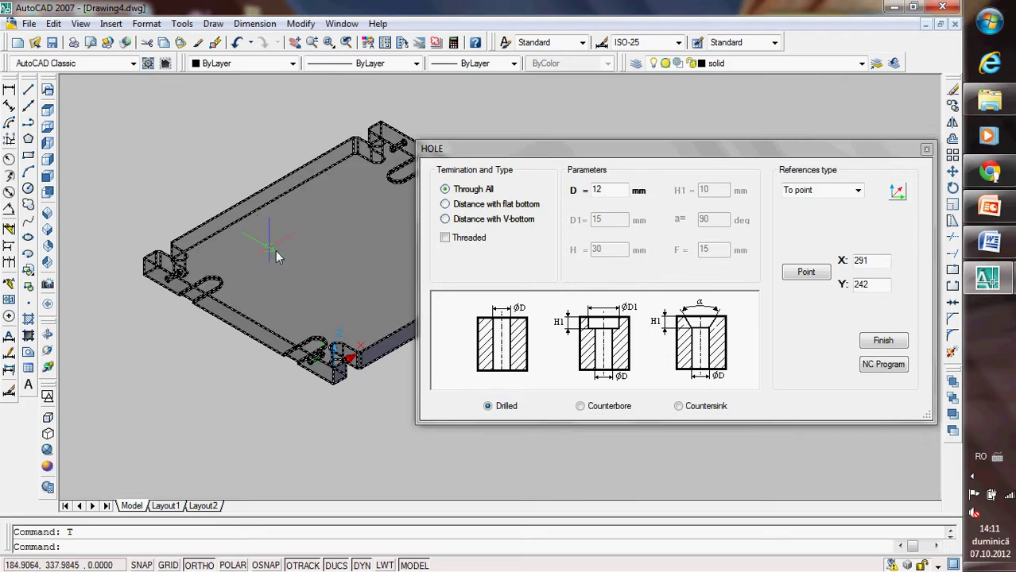
{"action": "scroll", "coordinate": [198, 243], "scroll_direction": "down", "scroll_amount": 2}
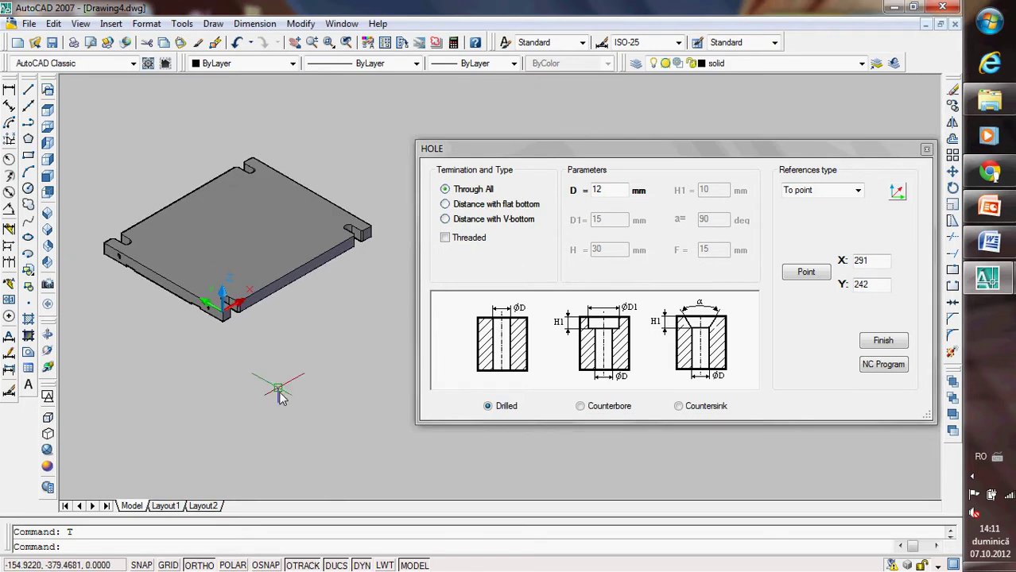
{"action": "left_click", "coordinate": [843, 270]}
{"action": "left_click", "coordinate": [806, 274]}
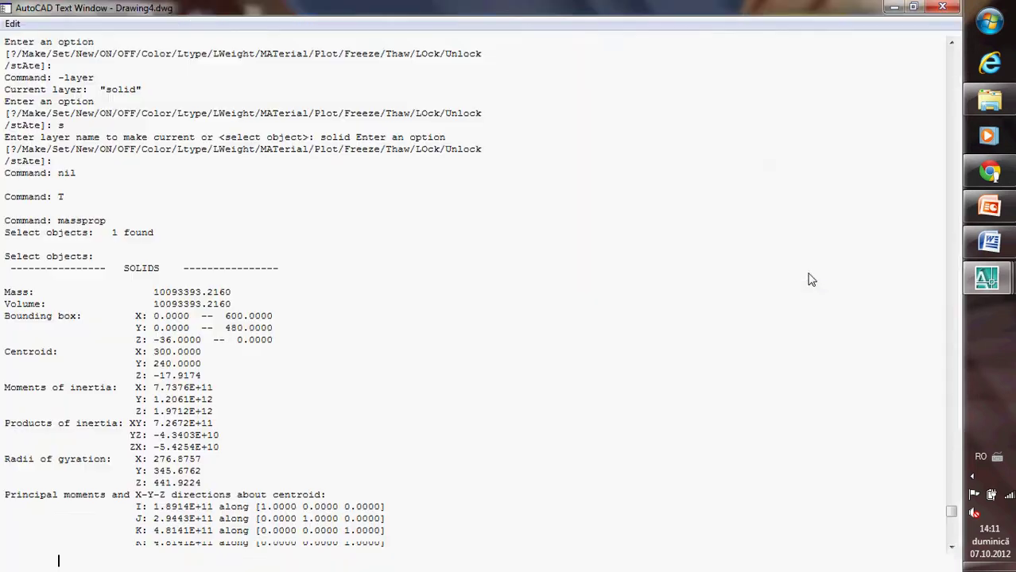
Drill another 12 mm through hole at X 335, Y 225.
{"action": "double_click", "coordinate": [877, 265]}
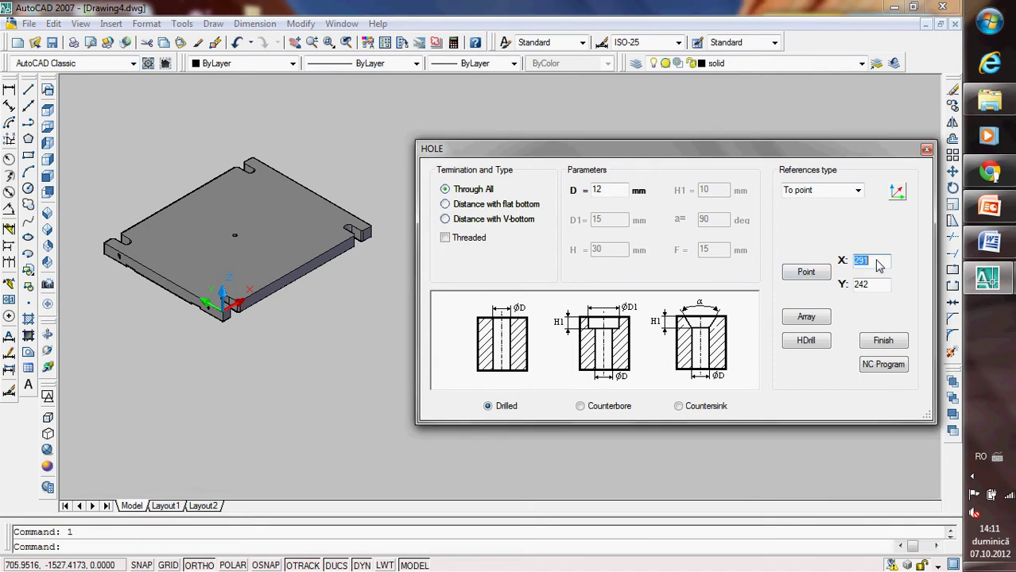
{"action": "type", "text": "335"}
{"action": "double_click", "coordinate": [877, 288]}
{"action": "type", "text": "22"}
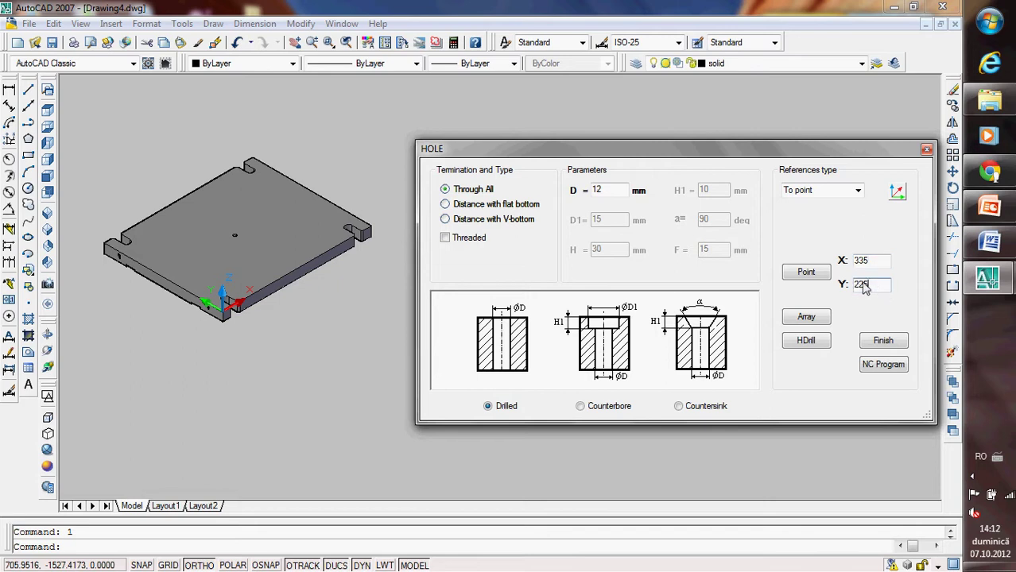
{"action": "left_click", "coordinate": [807, 273]}
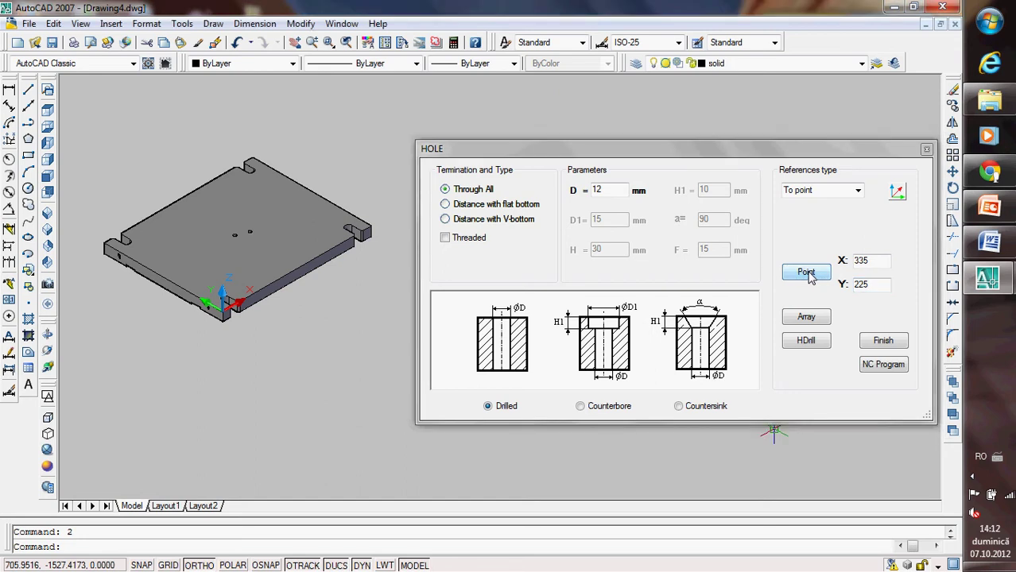
Switch to counterbored holes: diameter 34 mm, counterbore 61 mm, depth 6 mm.
{"action": "left_click", "coordinate": [580, 407]}
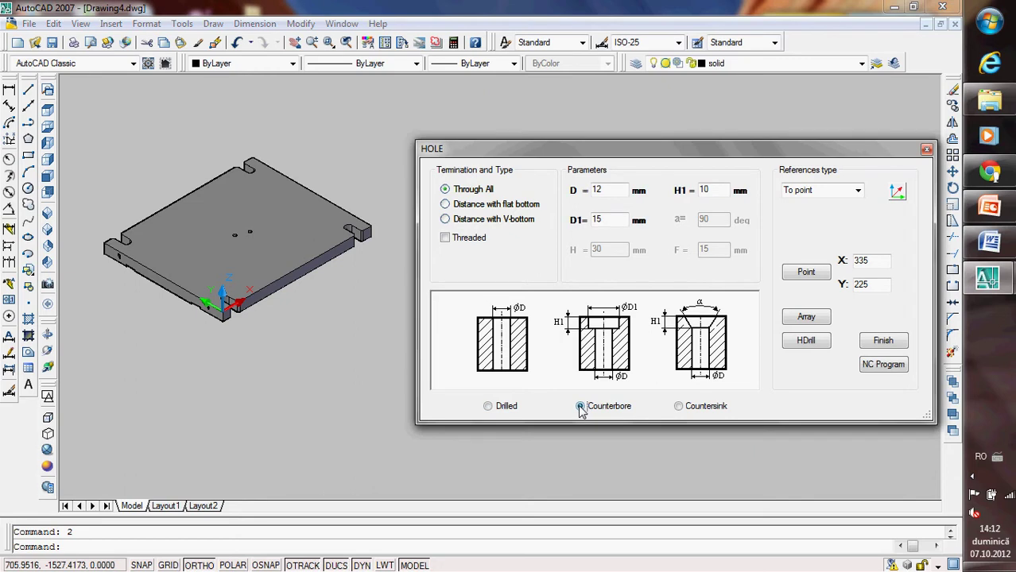
{"action": "double_click", "coordinate": [611, 226]}
{"action": "type", "text": "61"}
{"action": "double_click", "coordinate": [604, 196]}
{"action": "type", "text": "34"}
{"action": "double_click", "coordinate": [705, 190]}
{"action": "type", "text": "6"}
Place counterbored holes at X 220, Y 210 and X 390, Y 260.
{"action": "double_click", "coordinate": [884, 260]}
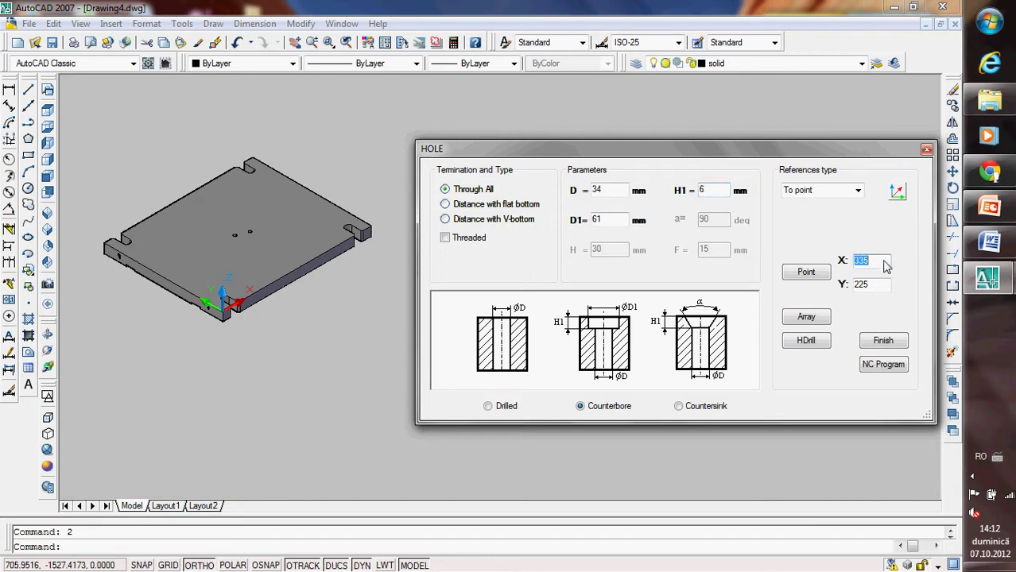
{"action": "type", "text": "220"}
{"action": "left_click", "coordinate": [884, 286]}
{"action": "double_click", "coordinate": [884, 287]}
{"action": "type", "text": "210"}
{"action": "left_click", "coordinate": [806, 272]}
{"action": "double_click", "coordinate": [881, 264]}
{"action": "type", "text": "390"}
{"action": "double_click", "coordinate": [875, 288]}
{"action": "type", "text": "260"}
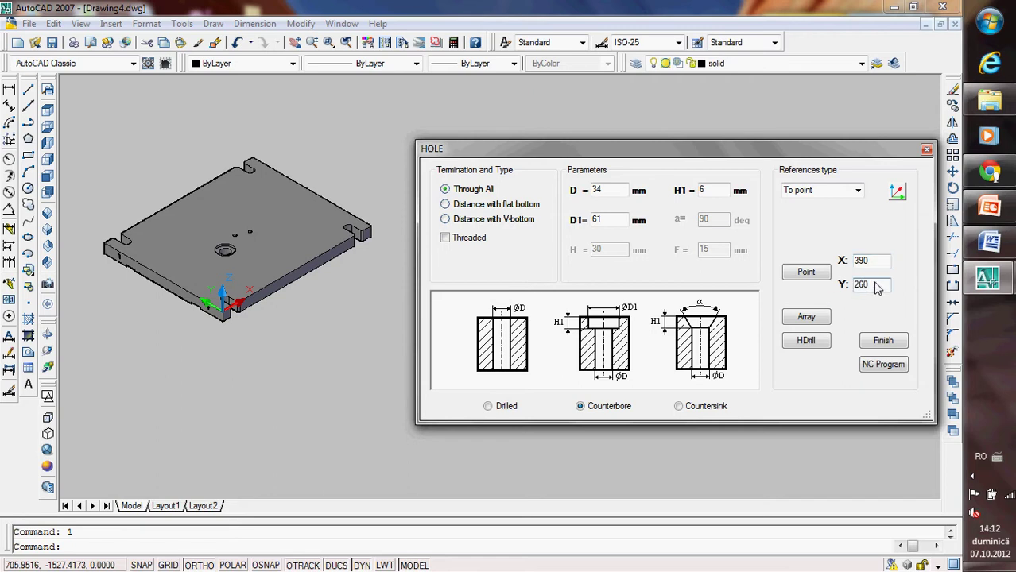
{"action": "left_click", "coordinate": [806, 274]}
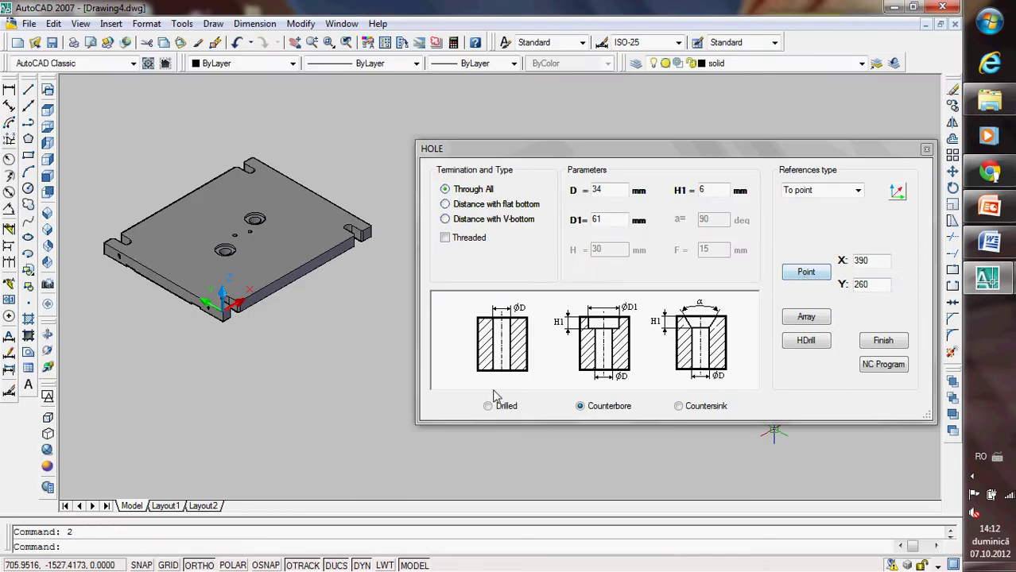
Switch to 20 mm drilled holes and drill one at X 230, Y 72.
{"action": "left_click", "coordinate": [488, 405]}
{"action": "double_click", "coordinate": [616, 193]}
{"action": "type", "text": "20"}
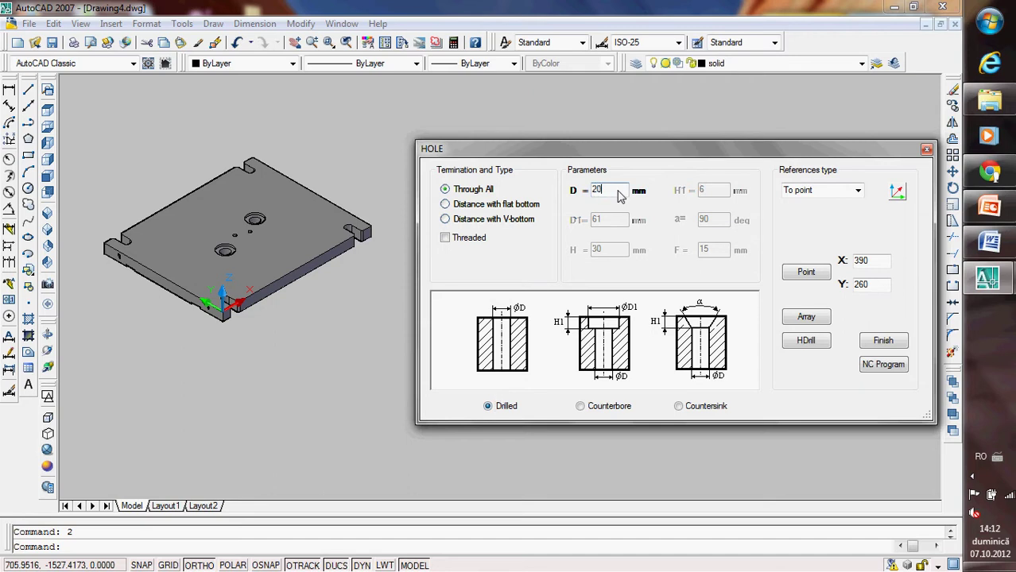
{"action": "double_click", "coordinate": [864, 269]}
{"action": "type", "text": "2"}
{"action": "double_click", "coordinate": [869, 286]}
{"action": "type", "text": "7"}
{"action": "left_click", "coordinate": [803, 273]}
Drill a second 20 mm hole at X 355, Y 390, then select counterbored.
{"action": "double_click", "coordinate": [875, 269]}
{"action": "type", "text": "355"}
{"action": "double_click", "coordinate": [876, 287]}
{"action": "type", "text": "390"}
{"action": "left_click", "coordinate": [806, 273]}
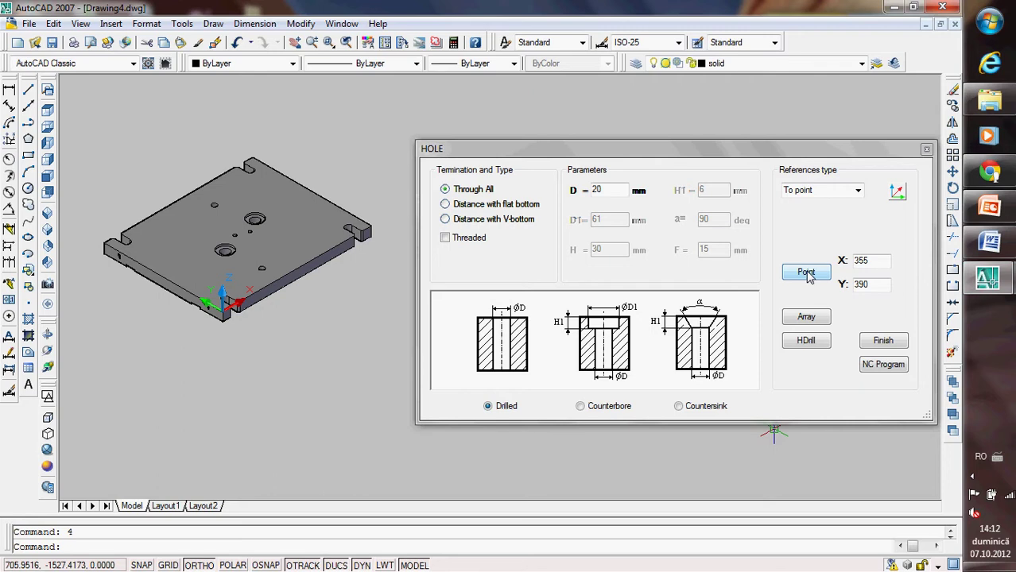
{"action": "left_click", "coordinate": [580, 406]}
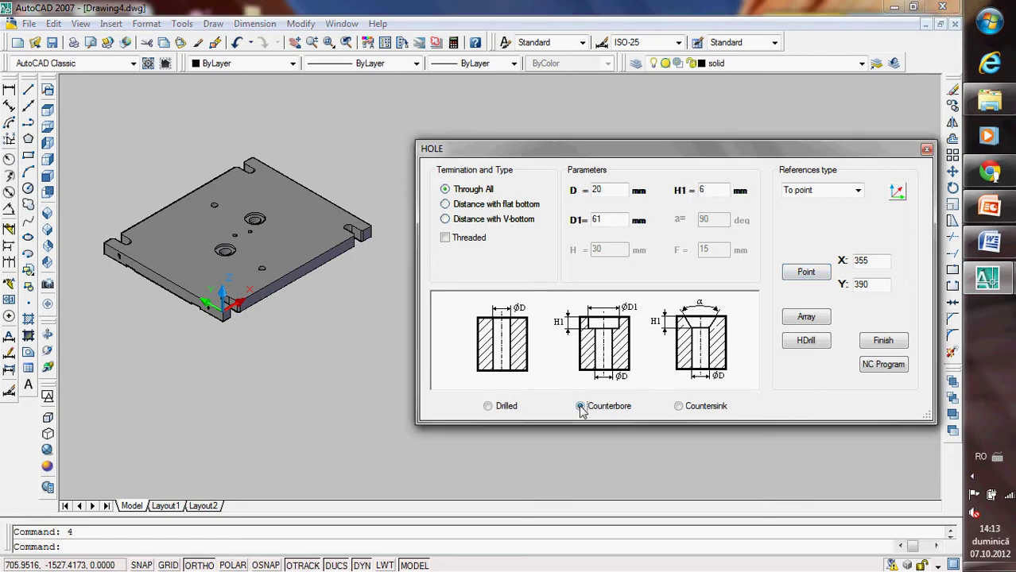
Set counterbore diameter 15 mm, hole diameter 9 mm and counterbore depth 10 mm.
{"action": "double_click", "coordinate": [614, 226]}
{"action": "type", "text": "15"}
{"action": "double_click", "coordinate": [611, 197]}
{"action": "type", "text": "9"}
{"action": "double_click", "coordinate": [719, 198]}
{"action": "type", "text": "10"}
Place counterbored holes at X 265, Y 165 and X 285, Y 165.
{"action": "double_click", "coordinate": [870, 266]}
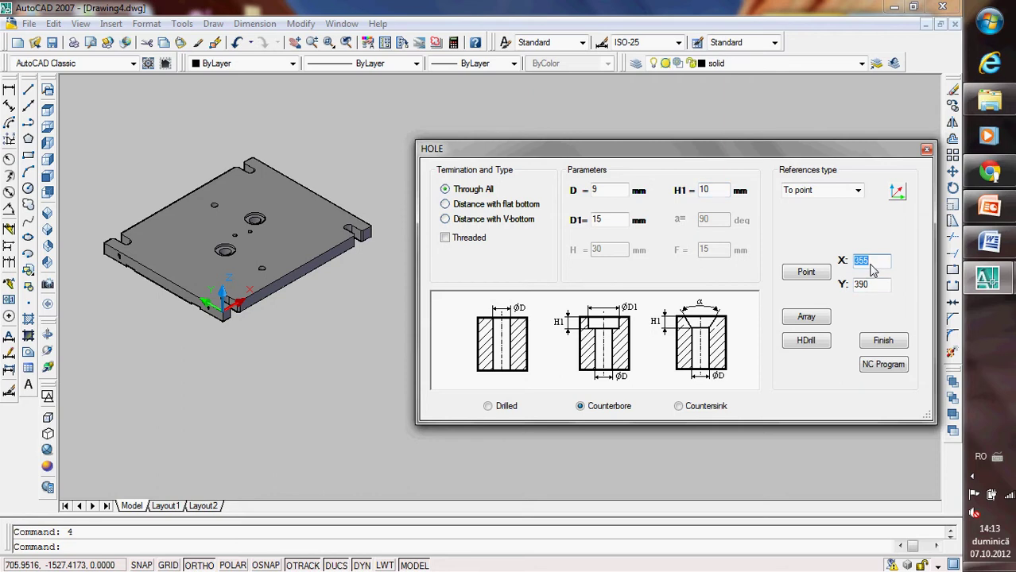
{"action": "type", "text": "265"}
{"action": "double_click", "coordinate": [879, 291]}
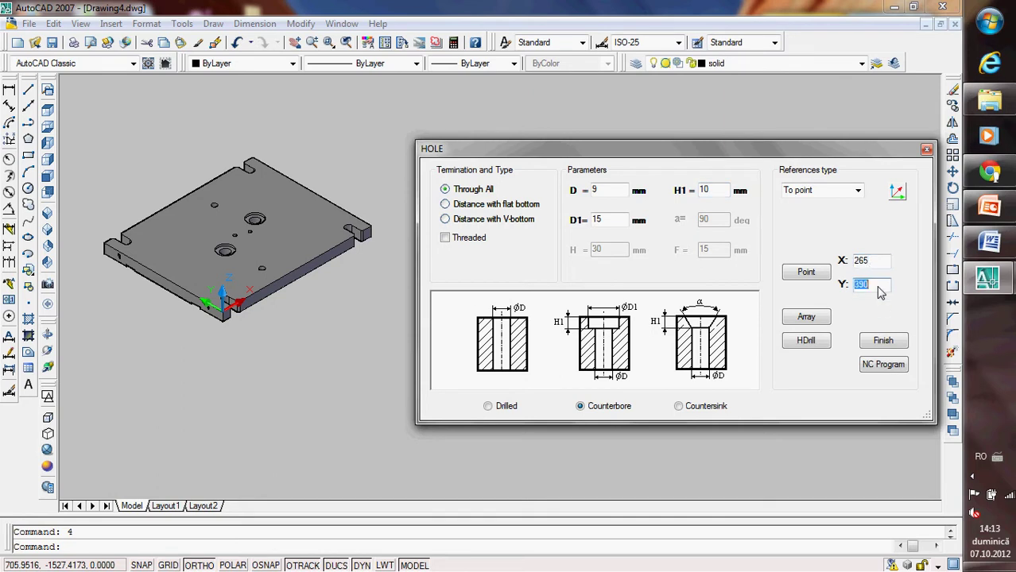
{"action": "type", "text": "165"}
{"action": "left_click", "coordinate": [806, 275]}
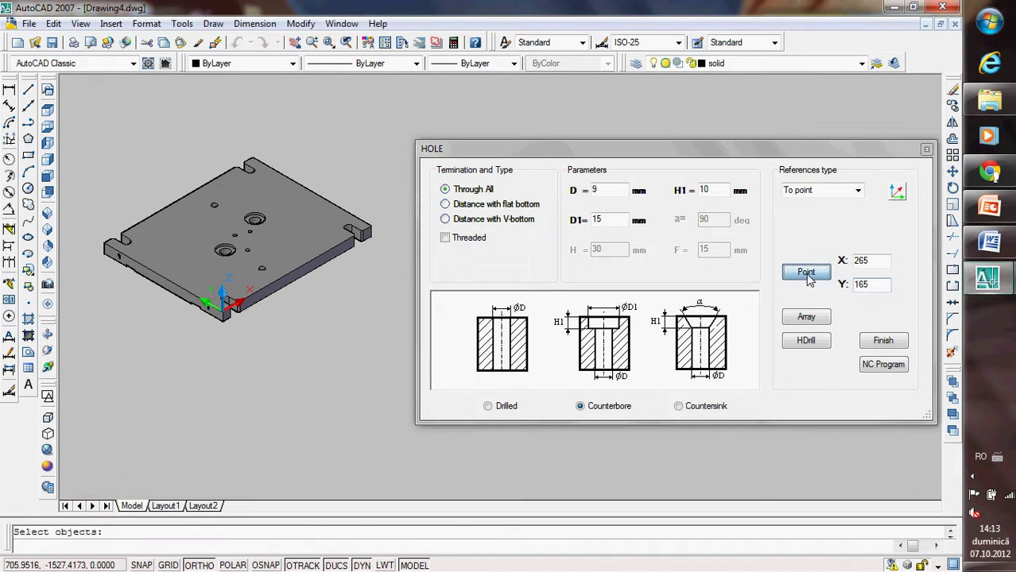
{"action": "double_click", "coordinate": [879, 264]}
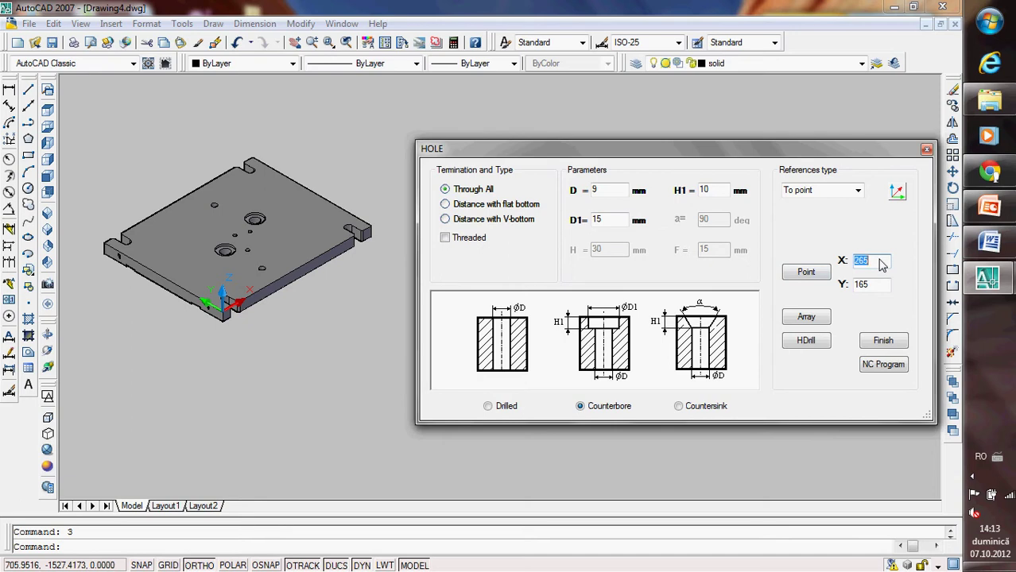
{"action": "type", "text": "2"}
{"action": "left_click", "coordinate": [808, 273]}
Place a counterbored hole at X 365, Y 185 and enter X 385 for the next.
{"action": "double_click", "coordinate": [880, 265]}
{"action": "type", "text": "3"}
{"action": "double_click", "coordinate": [870, 291]}
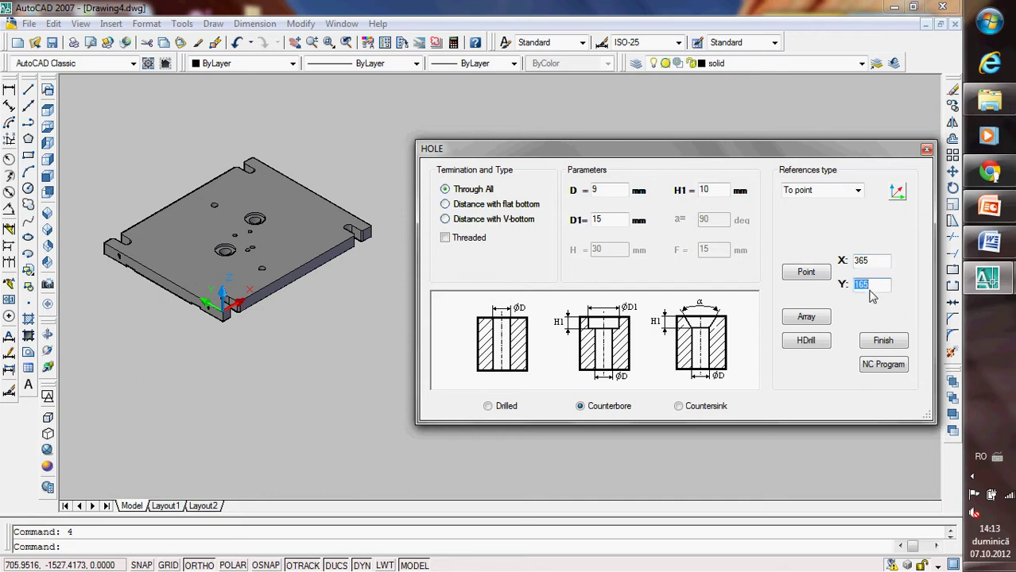
{"action": "type", "text": "18"}
{"action": "left_click", "coordinate": [815, 274]}
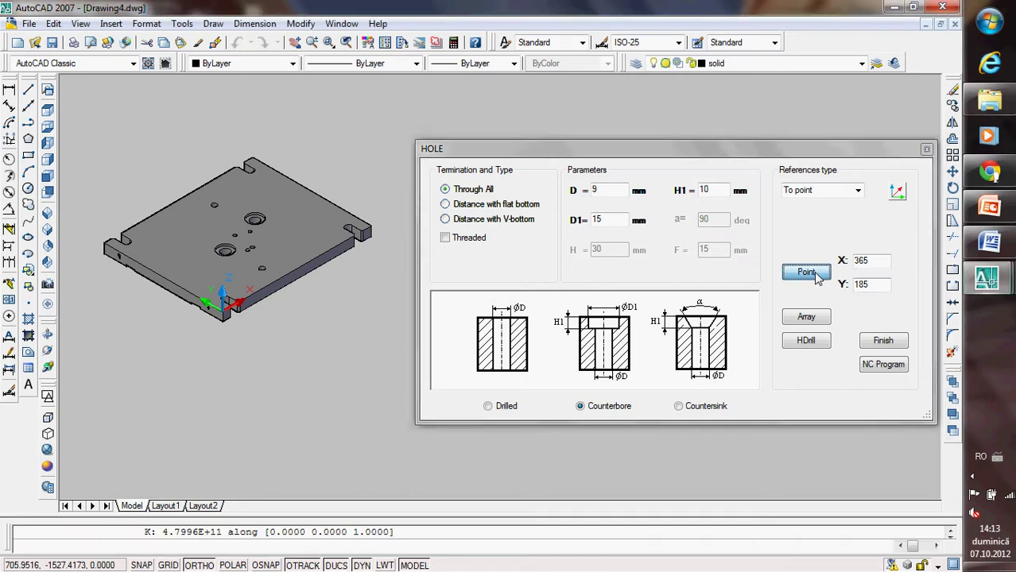
{"action": "double_click", "coordinate": [872, 265]}
{"action": "type", "text": "3"}
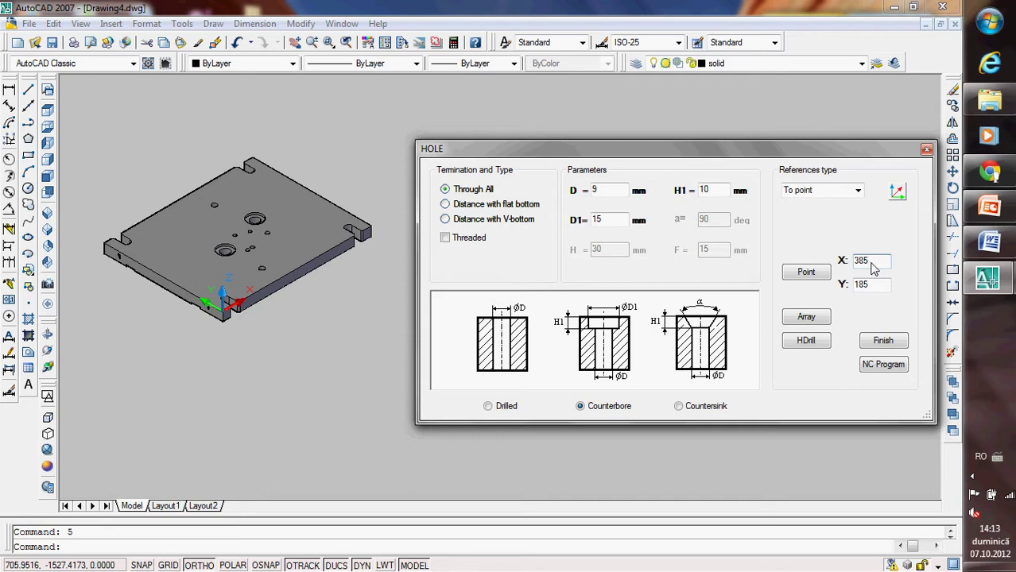
Place counterbored holes at X 385 Y 185, X 337 Y 296 and X 317 Y 296.
{"action": "left_click", "coordinate": [823, 274]}
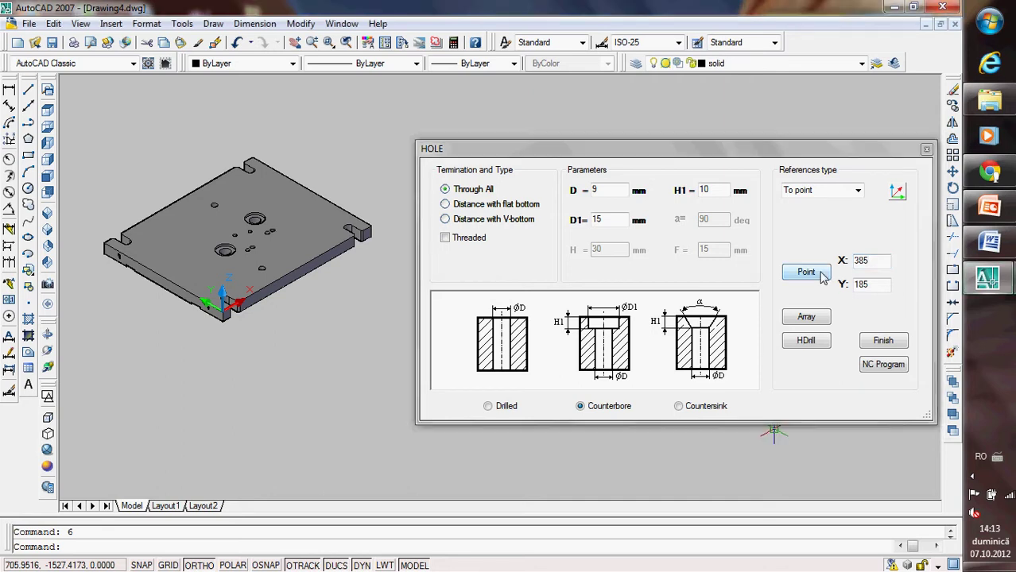
{"action": "double_click", "coordinate": [875, 265]}
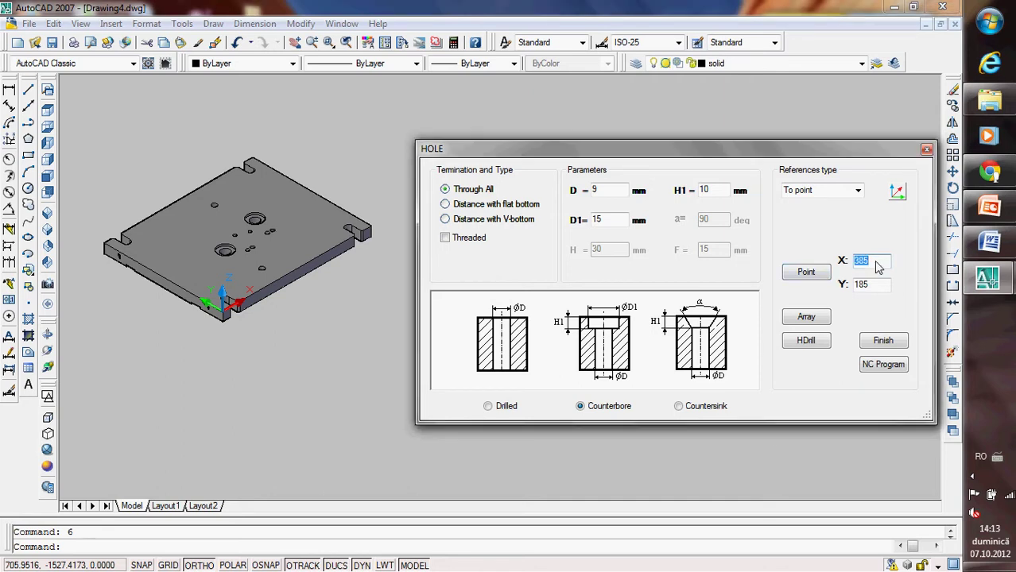
{"action": "type", "text": "337"}
{"action": "double_click", "coordinate": [879, 288]}
{"action": "type", "text": "296"}
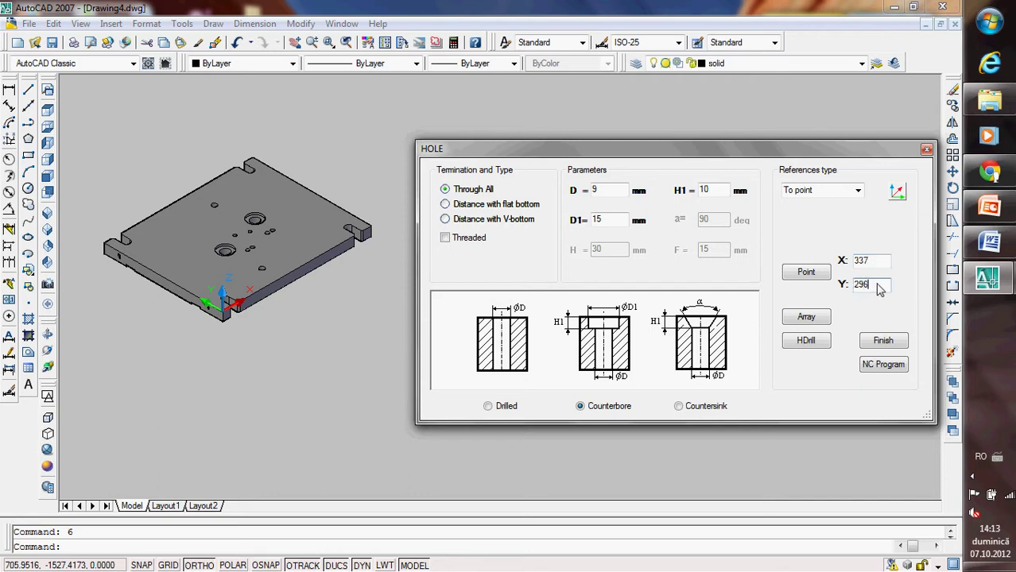
{"action": "left_click", "coordinate": [806, 274]}
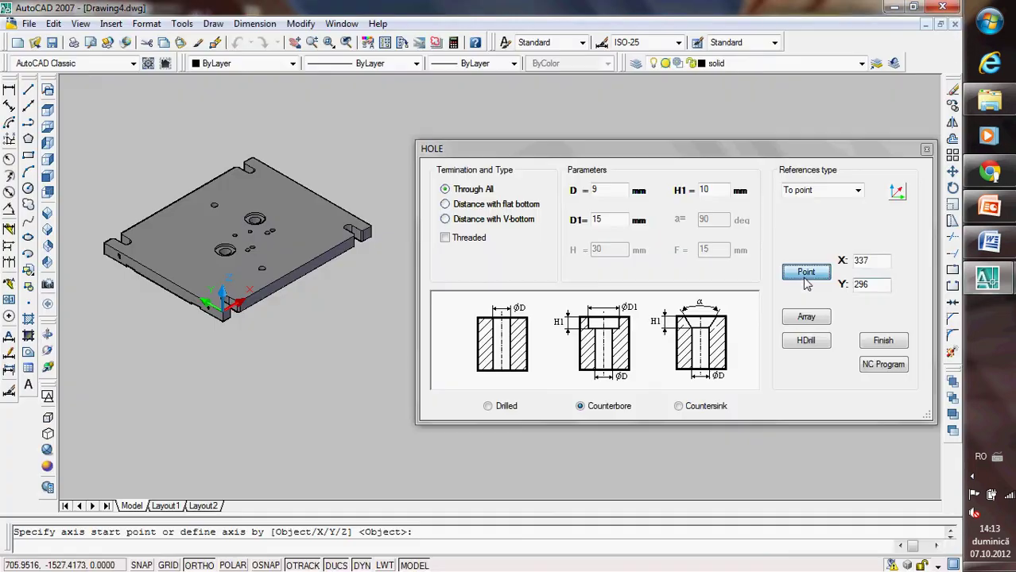
{"action": "double_click", "coordinate": [880, 263]}
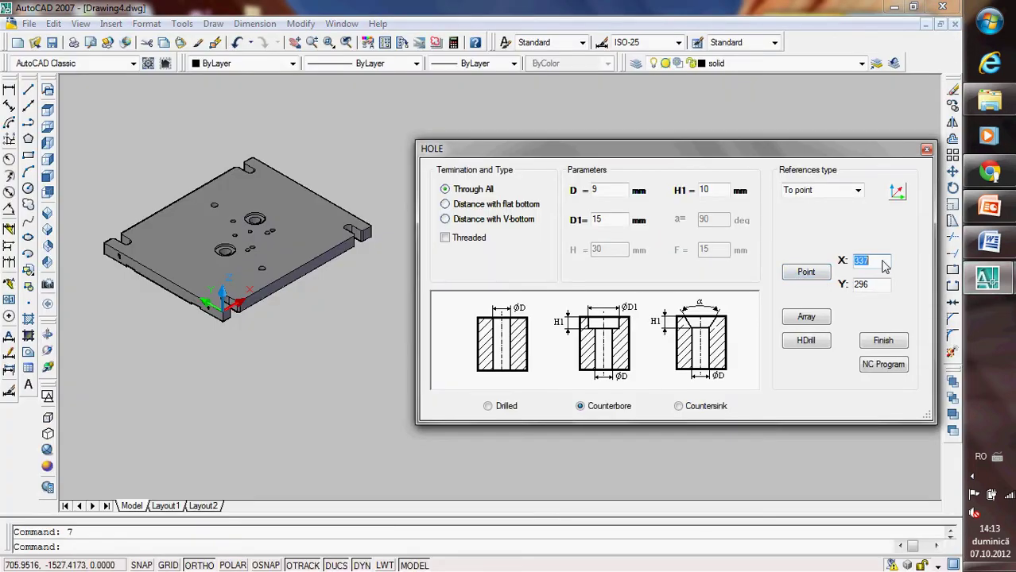
{"action": "type", "text": "317"}
{"action": "left_click", "coordinate": [819, 272]}
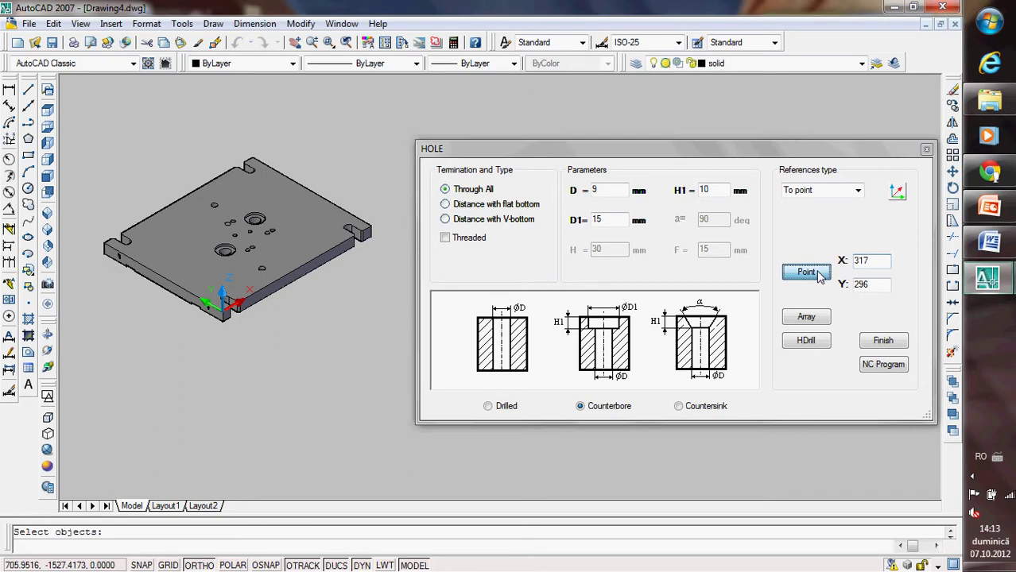
Place counterbored holes at X 243 and X 223 on Y 282, then select drilled.
{"action": "double_click", "coordinate": [879, 267]}
{"action": "type", "text": "243"}
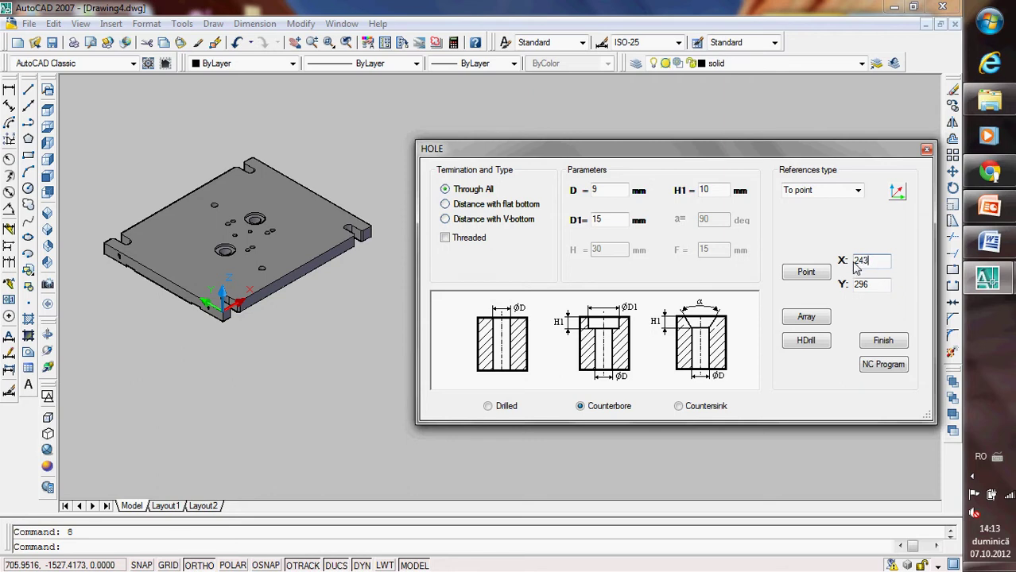
{"action": "double_click", "coordinate": [874, 288]}
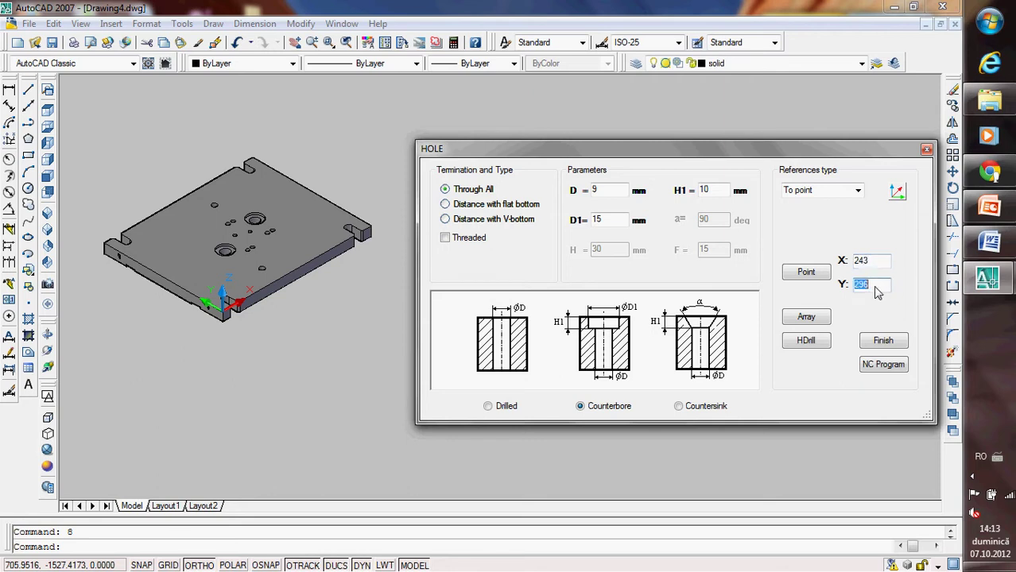
{"action": "type", "text": "282"}
{"action": "left_click", "coordinate": [806, 273]}
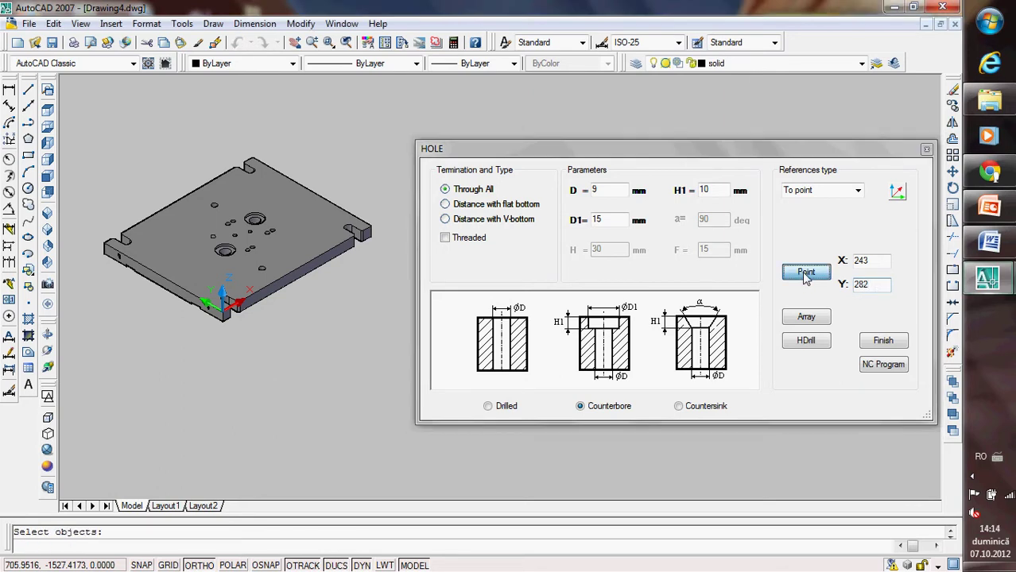
{"action": "double_click", "coordinate": [863, 264]}
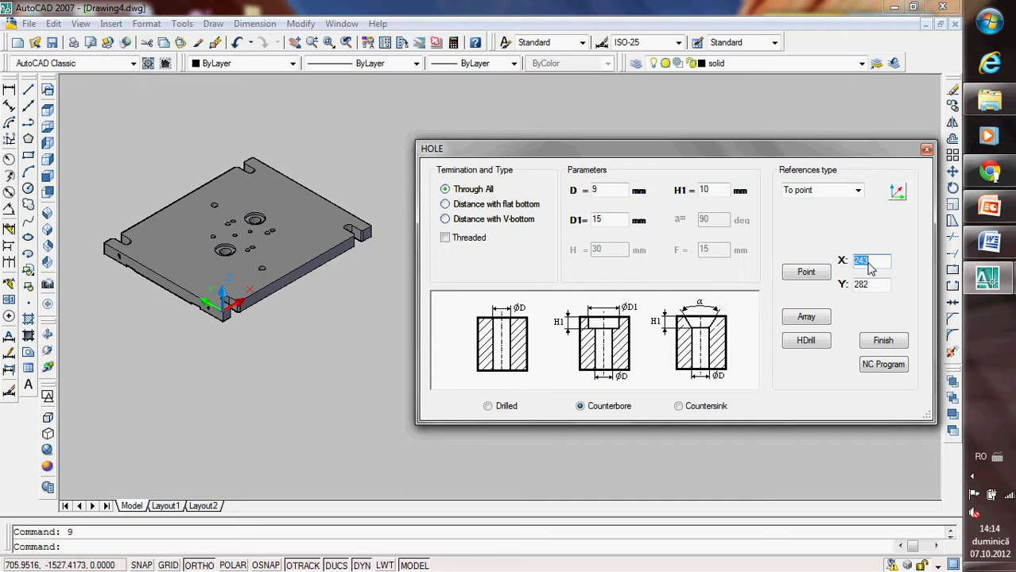
{"action": "type", "text": "22"}
{"action": "left_click", "coordinate": [812, 273]}
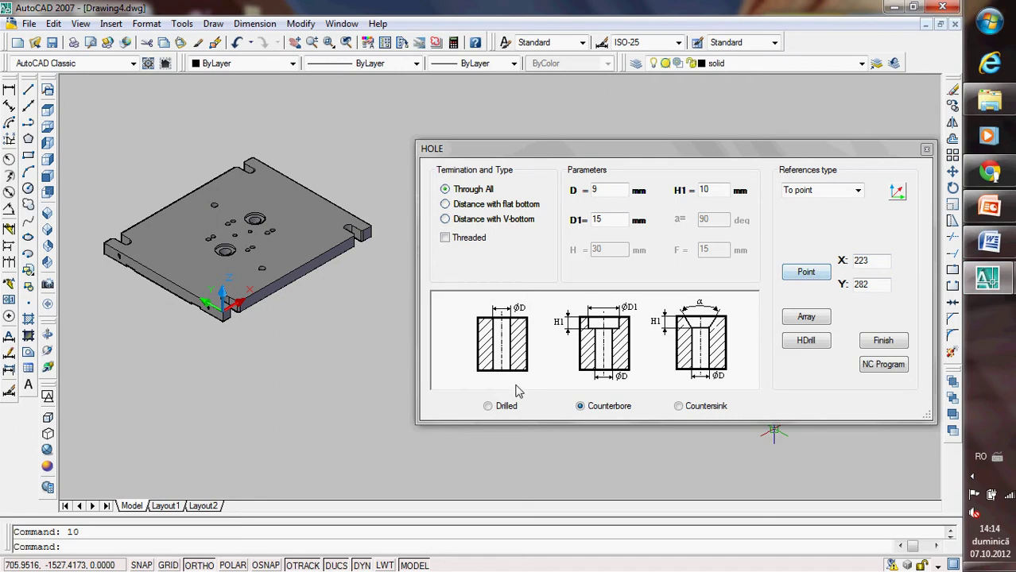
{"action": "left_click", "coordinate": [488, 407]}
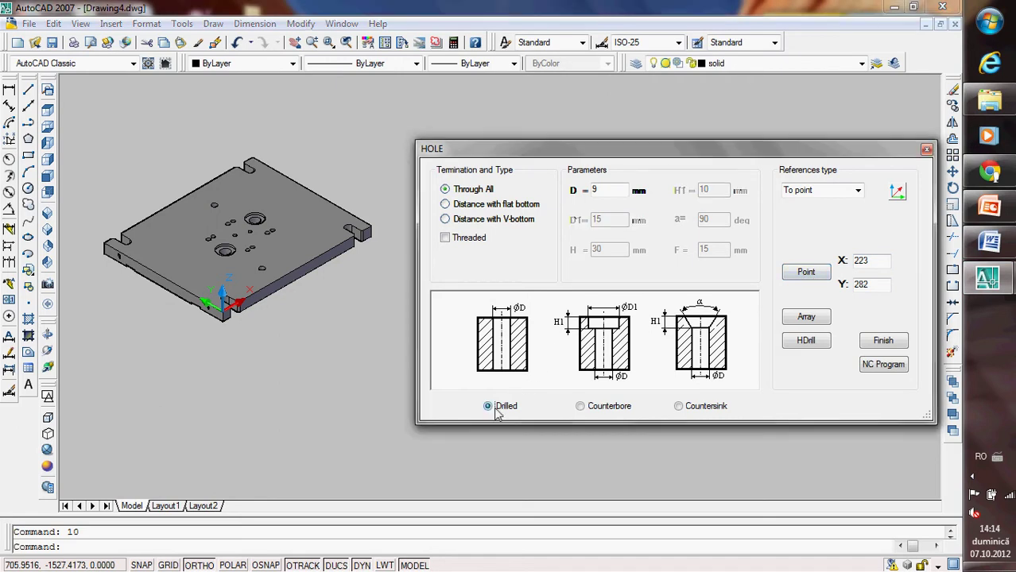
Set diameter 18 mm and drill a through hole at X 292, Y 225.
{"action": "double_click", "coordinate": [613, 196]}
{"action": "type", "text": "8"}
{"action": "double_click", "coordinate": [877, 273]}
{"action": "type", "text": "292"}
{"action": "double_click", "coordinate": [889, 287]}
{"action": "type", "text": "225"}
{"action": "left_click", "coordinate": [808, 273]}
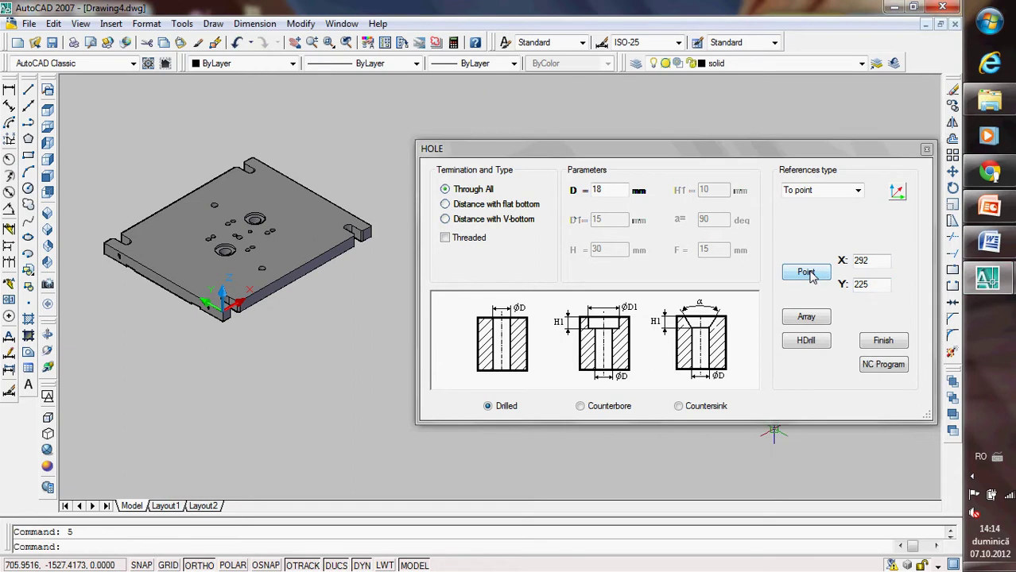
Drill another 18 mm hole at X 340, Y 240 and enable threading.
{"action": "double_click", "coordinate": [878, 267]}
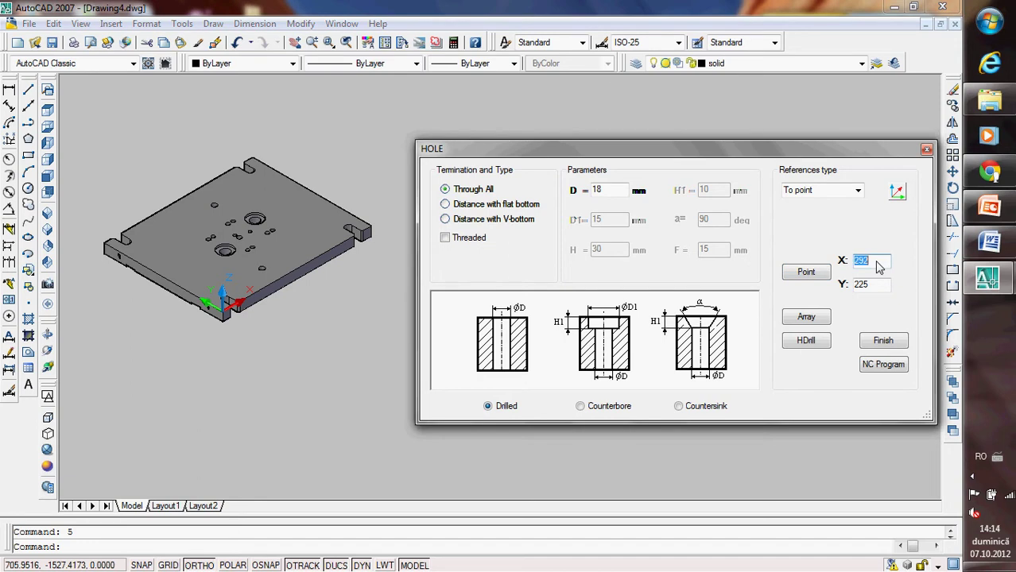
{"action": "type", "text": "340"}
{"action": "double_click", "coordinate": [885, 289]}
{"action": "type", "text": "240"}
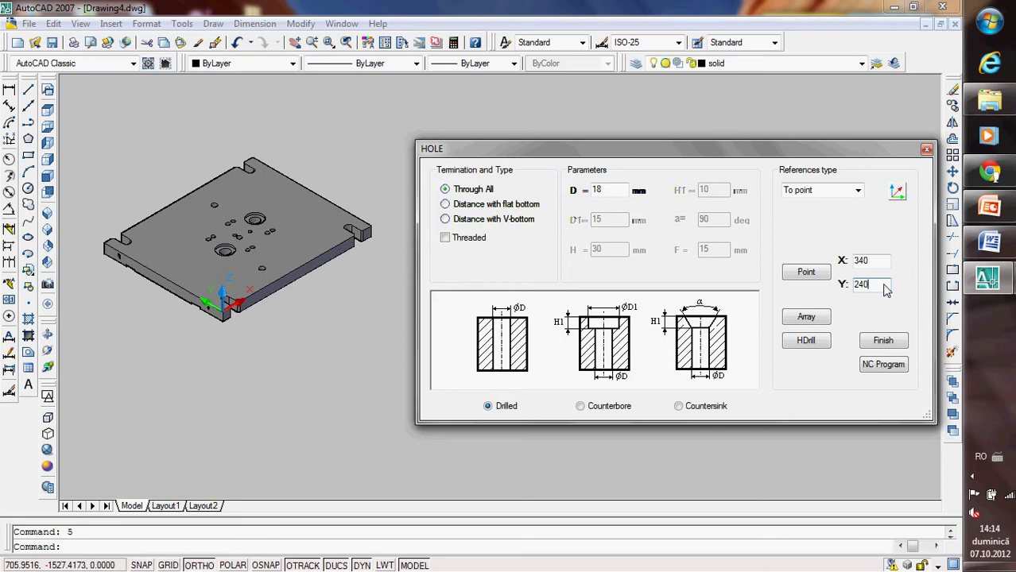
{"action": "left_click", "coordinate": [808, 272]}
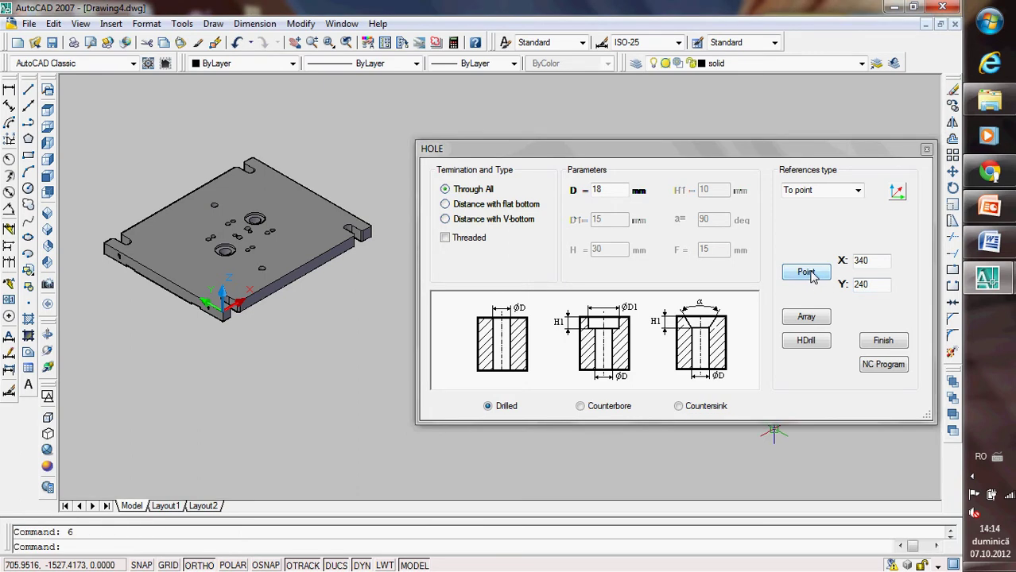
{"action": "left_click", "coordinate": [446, 239]}
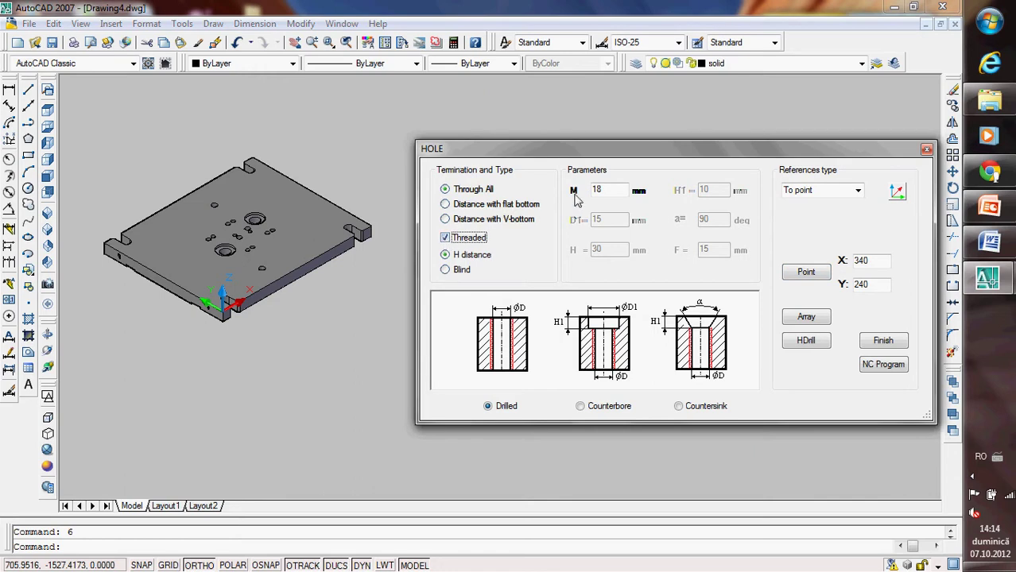
Set thread size M16 and place a threaded hole at X 370, Y 75.
{"action": "double_click", "coordinate": [607, 198]}
{"action": "type", "text": "16"}
{"action": "double_click", "coordinate": [870, 266]}
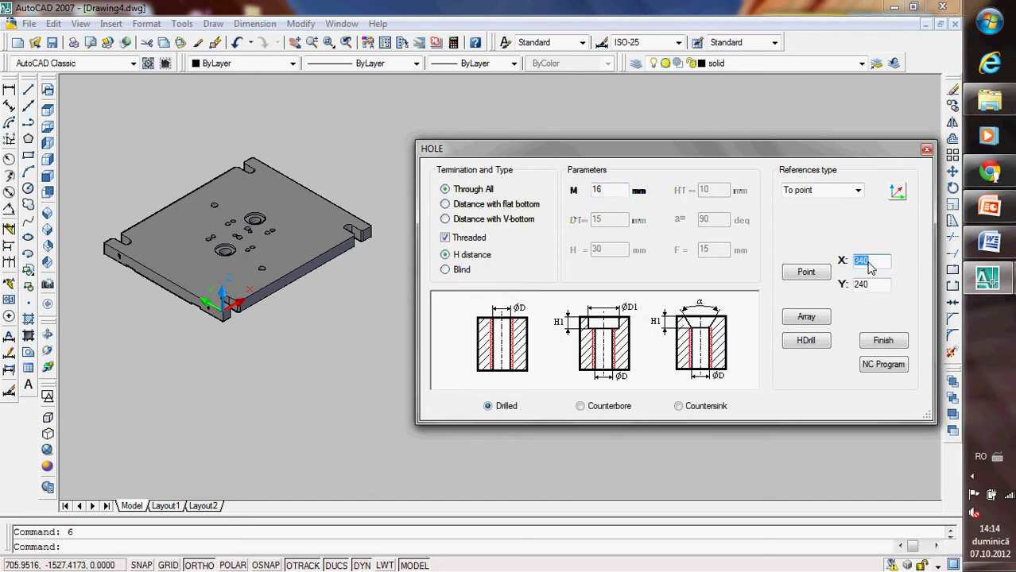
{"action": "type", "text": "3"}
{"action": "double_click", "coordinate": [881, 286]}
{"action": "type", "text": "75"}
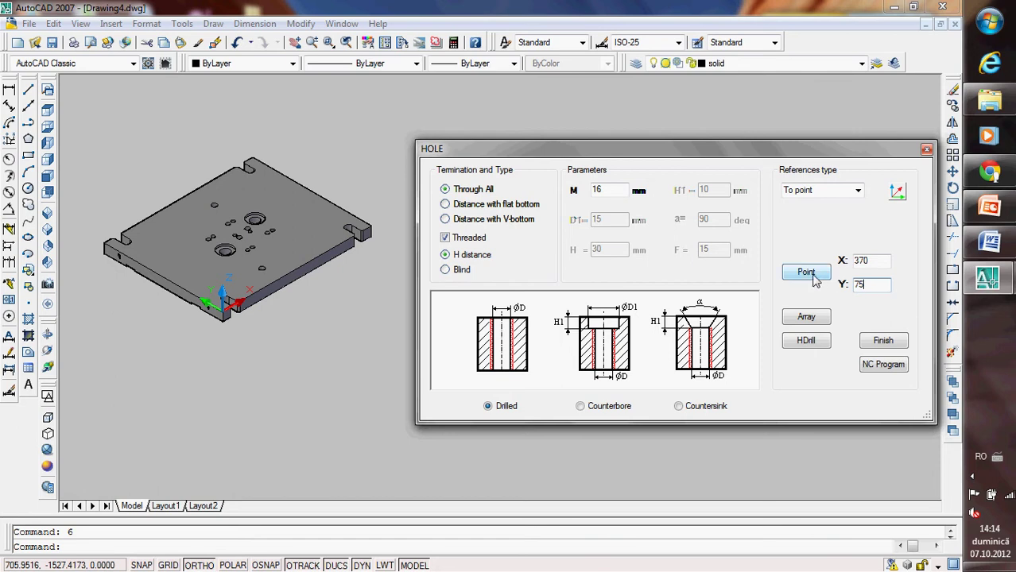
{"action": "left_click", "coordinate": [807, 273]}
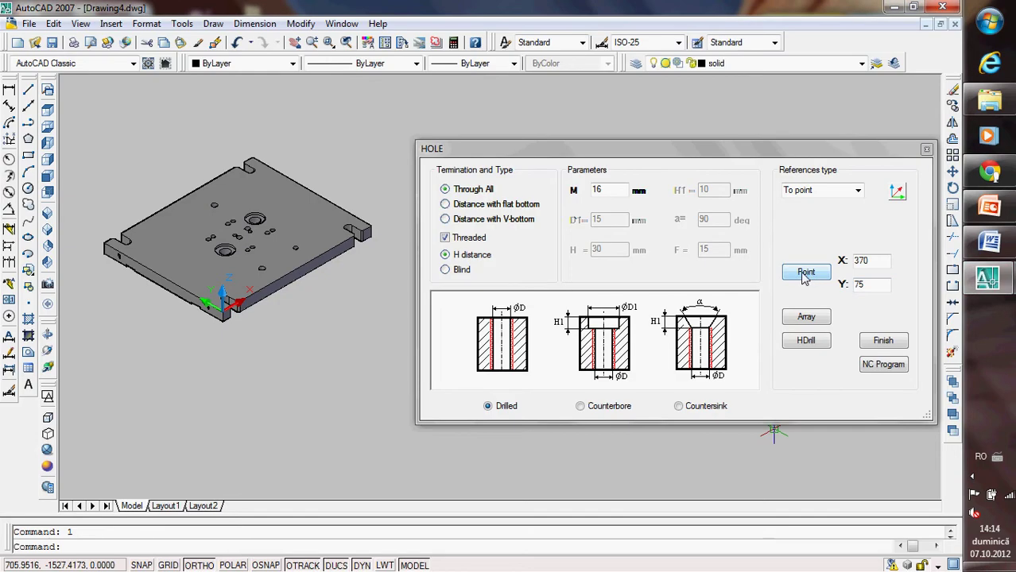
{"action": "scroll", "coordinate": [228, 253], "scroll_direction": "up", "scroll_amount": 2}
{"action": "scroll", "coordinate": [228, 253], "scroll_direction": "up", "scroll_amount": 2}
Place M16 threaded holes at X 230, Y 390 and X 130, Y 140.
{"action": "double_click", "coordinate": [885, 264]}
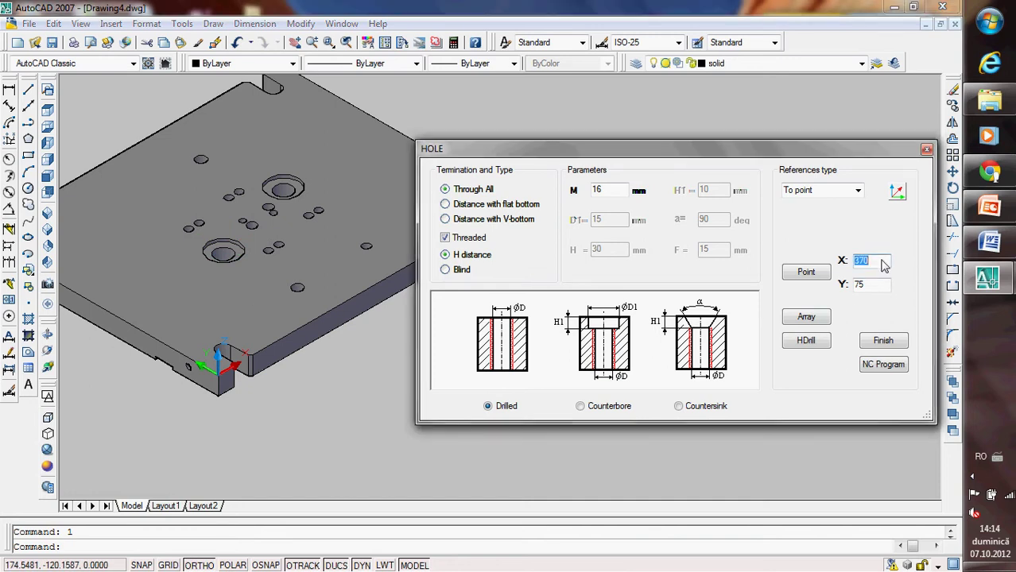
{"action": "type", "text": "230"}
{"action": "double_click", "coordinate": [866, 291]}
{"action": "type", "text": "390"}
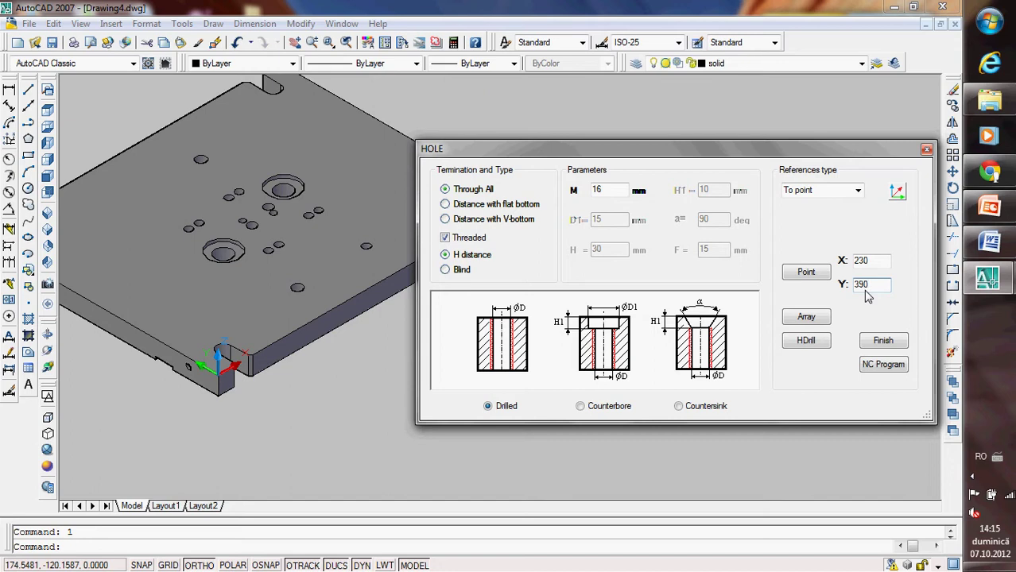
{"action": "left_click", "coordinate": [806, 272]}
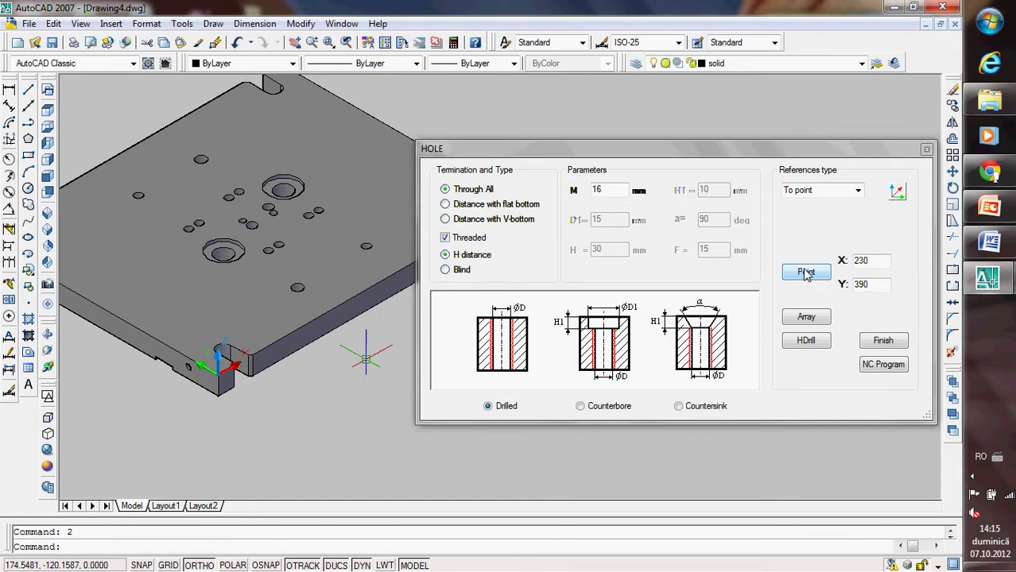
{"action": "double_click", "coordinate": [856, 265]}
{"action": "type", "text": "130"}
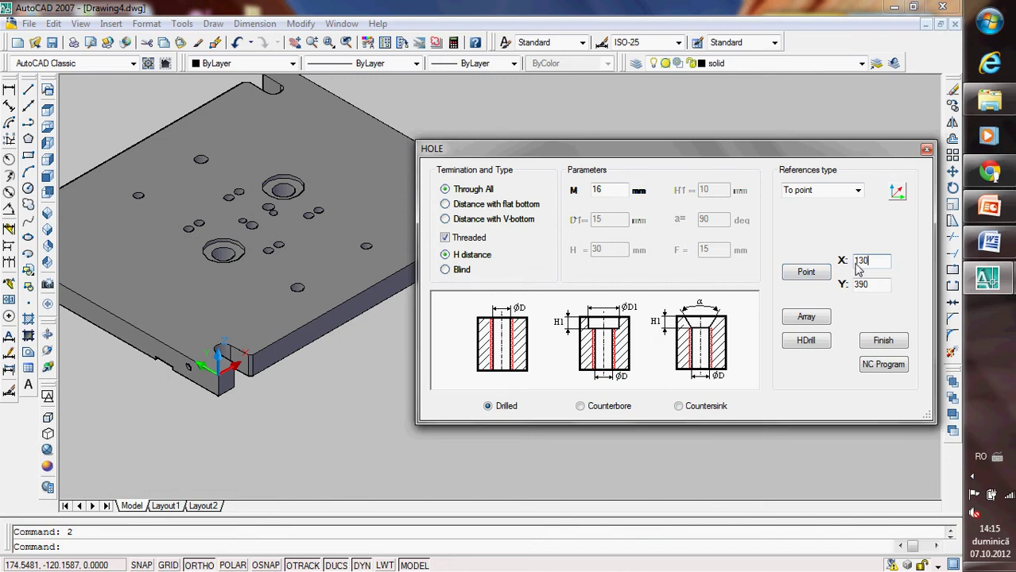
{"action": "double_click", "coordinate": [874, 285]}
{"action": "type", "text": "140"}
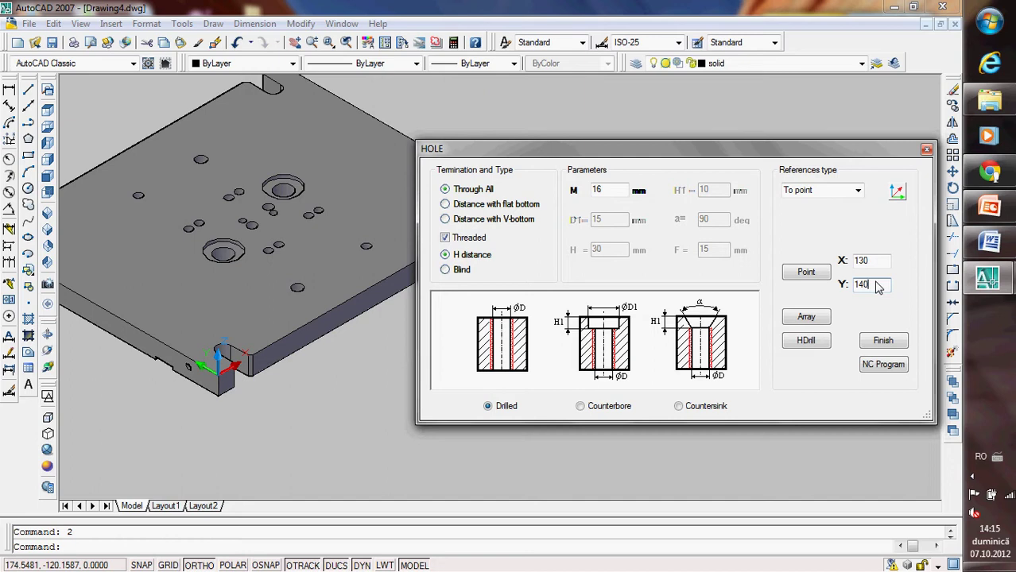
{"action": "left_click", "coordinate": [821, 274]}
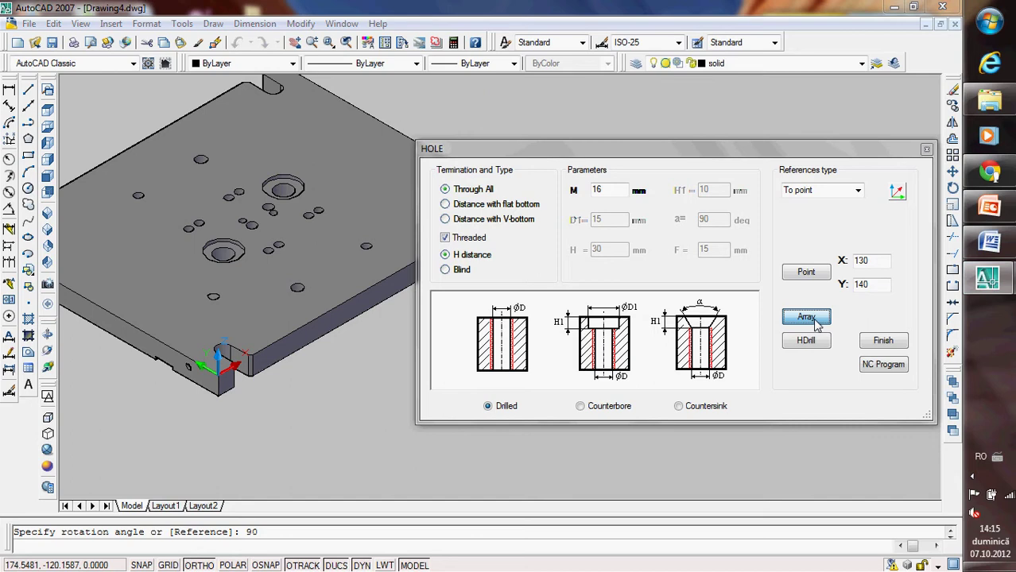
Array the M16 hole into 2 rows and 2 columns with a 200 mm row offset.
{"action": "left_click", "coordinate": [816, 322]}
{"action": "double_click", "coordinate": [492, 257]}
{"action": "type", "text": "2"}
{"action": "double_click", "coordinate": [502, 284]}
{"action": "type", "text": "2"}
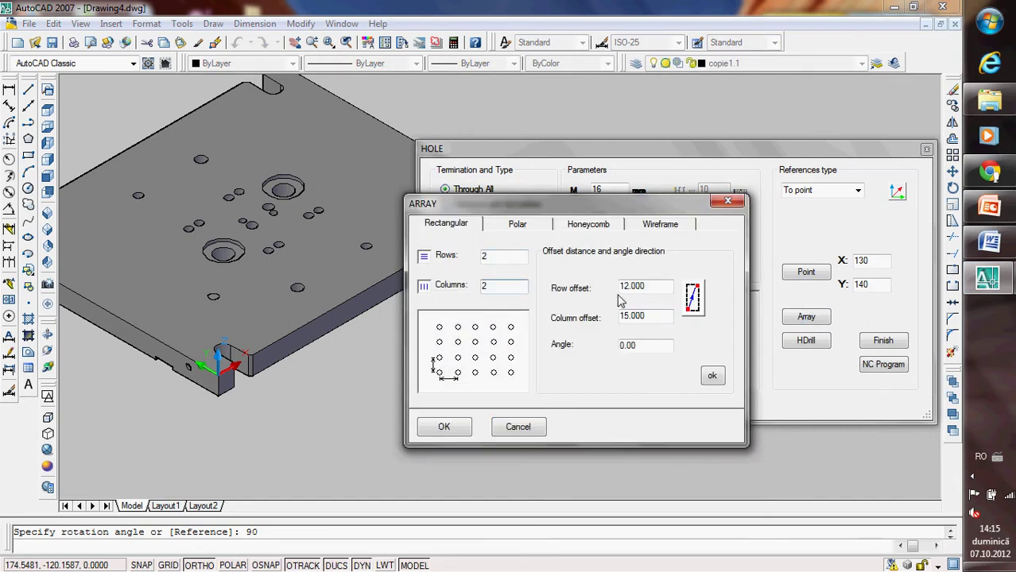
{"action": "double_click", "coordinate": [644, 291]}
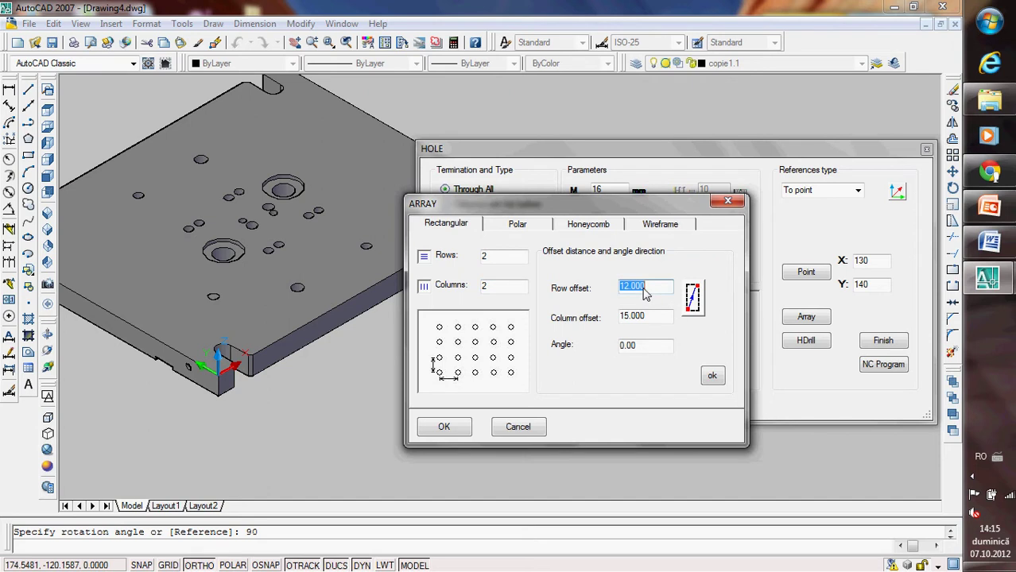
{"action": "type", "text": "20"}
{"action": "double_click", "coordinate": [659, 320]}
{"action": "type", "text": "345"}
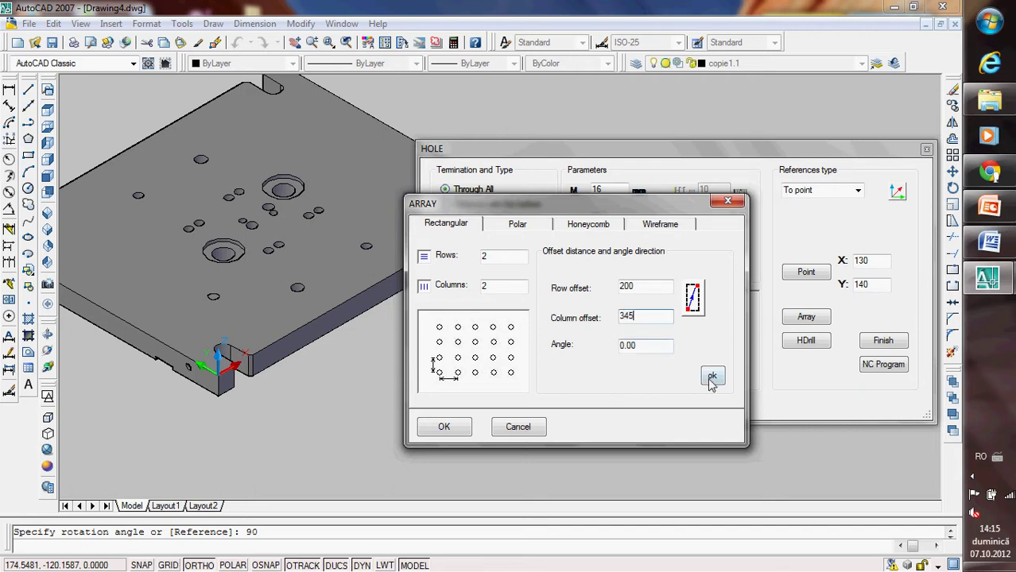
{"action": "left_click", "coordinate": [711, 376]}
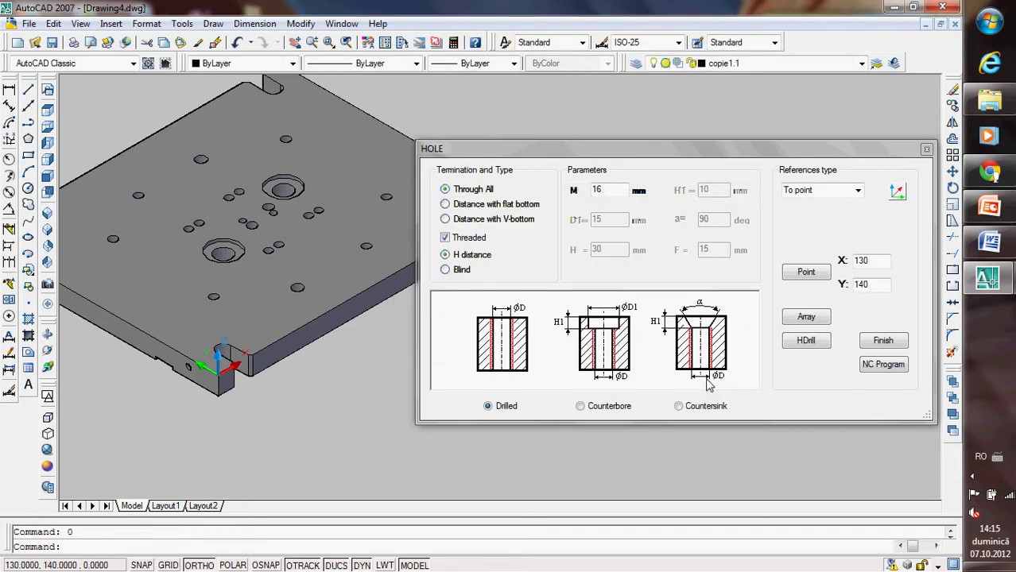
Make the threaded hole blind, size M12, 26 mm deep.
{"action": "left_click", "coordinate": [446, 270]}
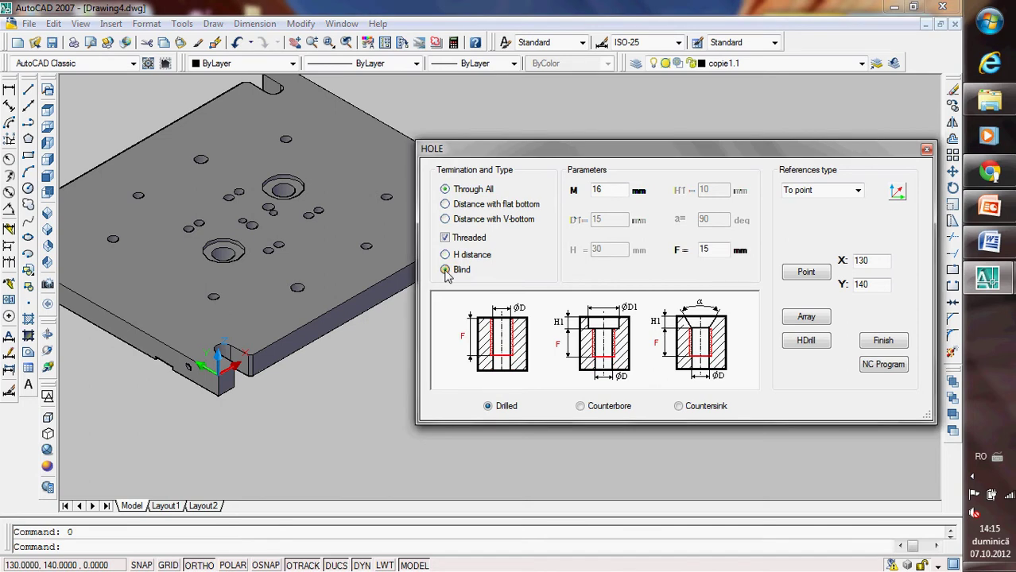
{"action": "double_click", "coordinate": [611, 193]}
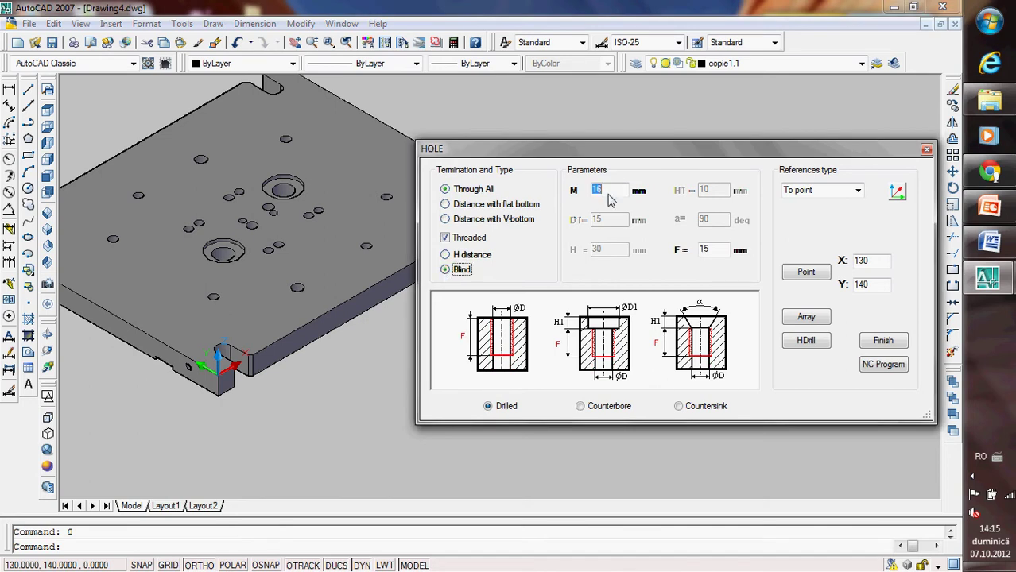
{"action": "type", "text": "12"}
{"action": "double_click", "coordinate": [714, 253]}
{"action": "type", "text": "26"}
Place the blind M12 hole at X 14, Y 107.5 and open its array settings.
{"action": "double_click", "coordinate": [873, 264]}
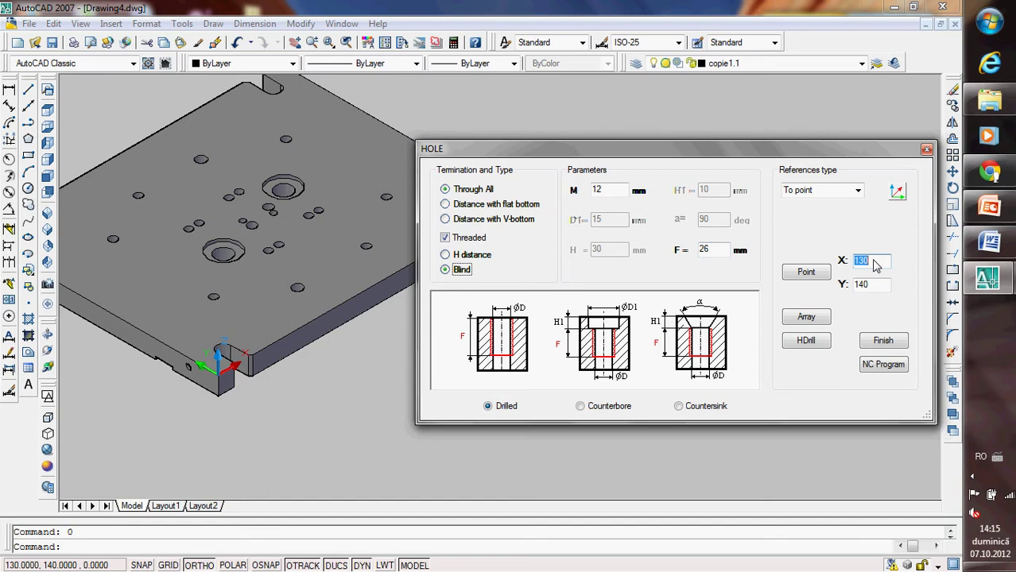
{"action": "type", "text": "14"}
{"action": "double_click", "coordinate": [884, 288]}
{"action": "type", "text": "107.5"}
{"action": "left_click", "coordinate": [806, 273]}
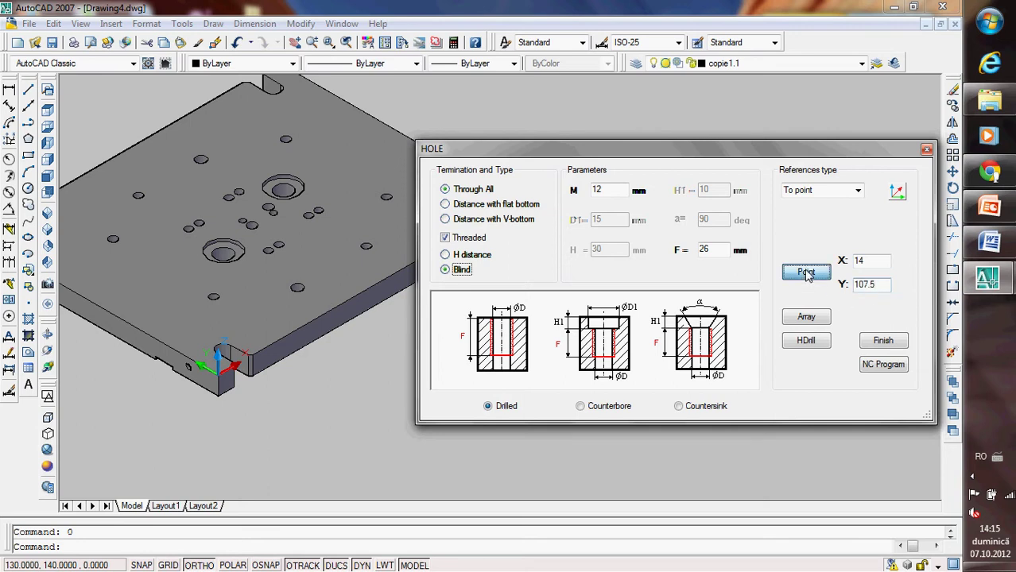
{"action": "left_click", "coordinate": [806, 318]}
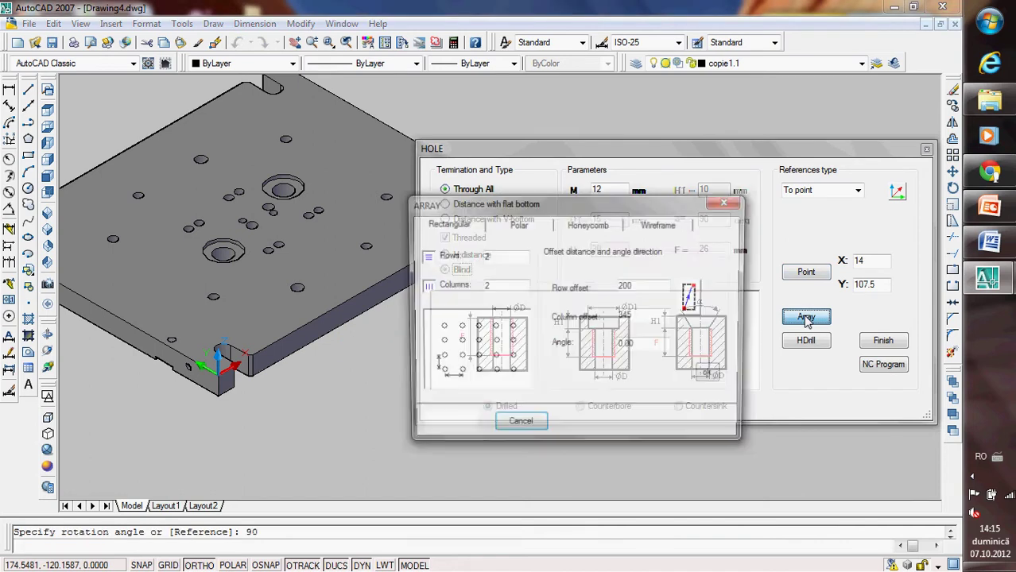
Change the hole array to a 265 row offset and a 534 column offset, then apply it.
{"action": "double_click", "coordinate": [648, 290]}
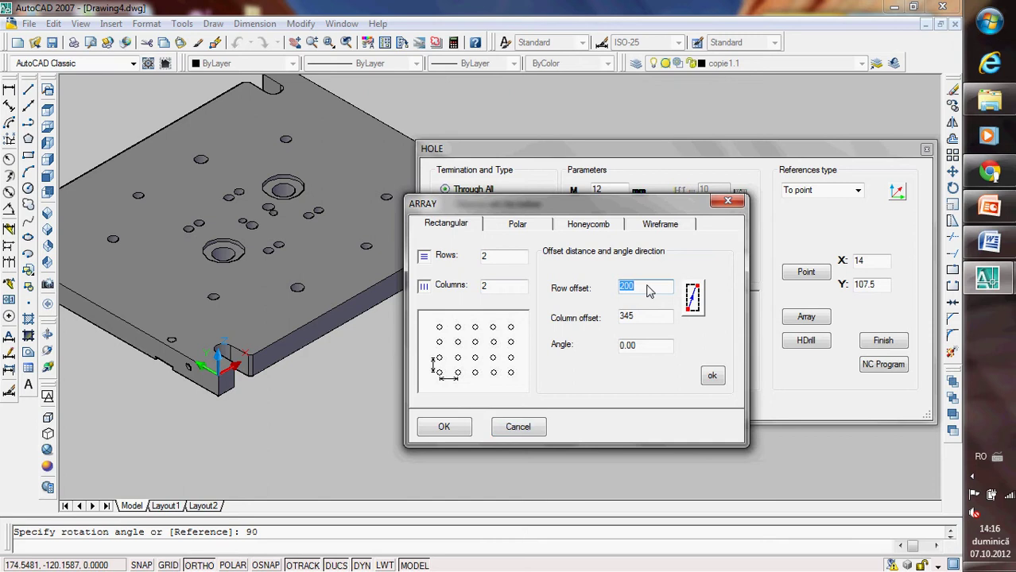
{"action": "type", "text": "265"}
{"action": "double_click", "coordinate": [646, 322]}
{"action": "type", "text": "5"}
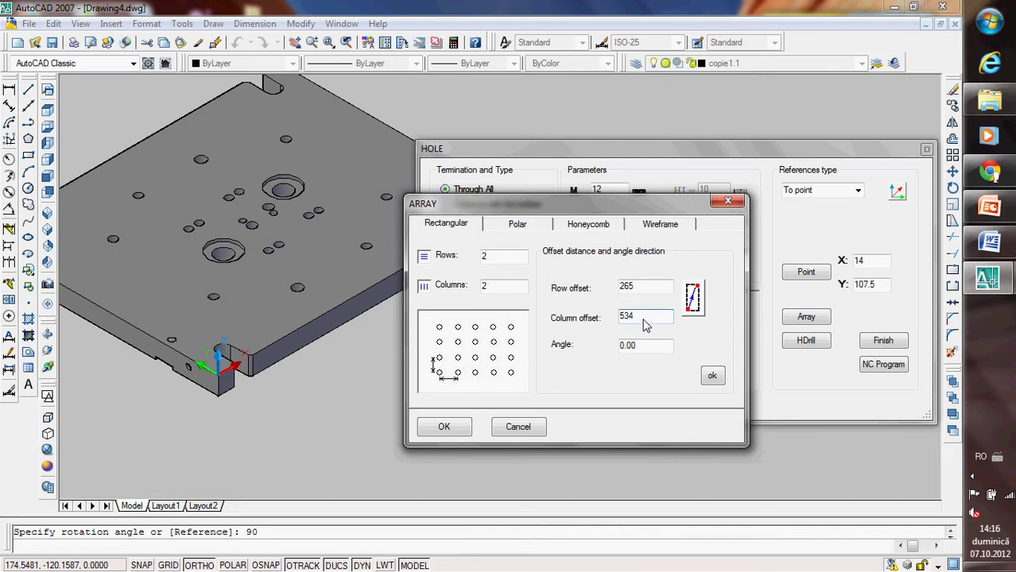
{"action": "left_click", "coordinate": [712, 375]}
{"action": "scroll", "coordinate": [442, 357], "scroll_direction": "down", "scroll_amount": 3}
{"action": "mouse_move", "coordinate": [397, 334]}
{"action": "middle_mouse_down"}
{"action": "mouse_move", "coordinate": [338, 306]}
{"action": "mouse_move", "coordinate": [351, 297]}
{"action": "mouse_move", "coordinate": [334, 278]}
{"action": "middle_mouse_up"}
{"action": "scroll", "coordinate": [341, 302], "scroll_direction": "up", "scroll_amount": 3}
{"action": "scroll", "coordinate": [340, 302], "scroll_direction": "down", "scroll_amount": 3}
Place a hole at X 52, Y 107.5, array it 2 × 2, and switch to distance with V-bottom.
{"action": "double_click", "coordinate": [889, 269]}
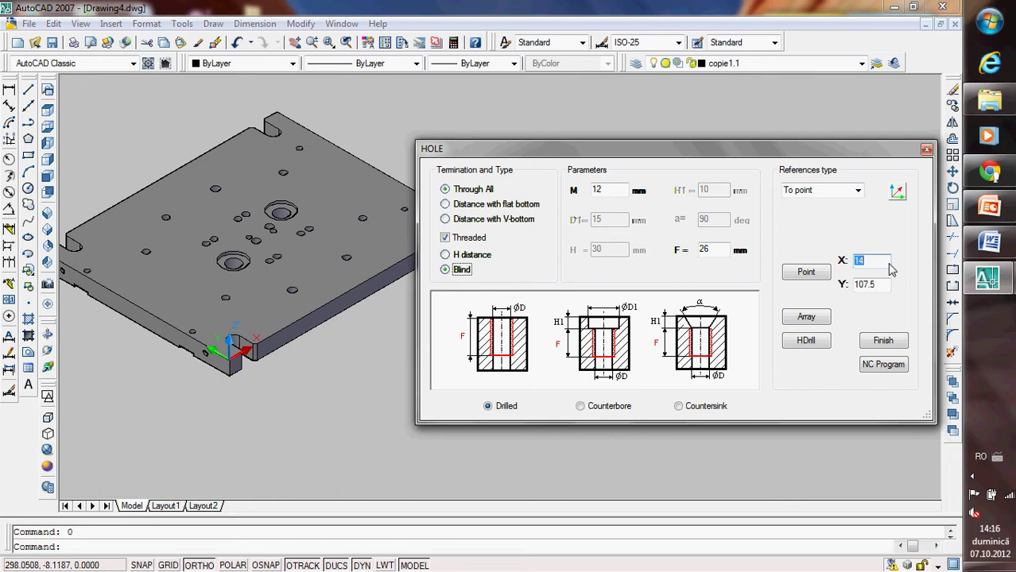
{"action": "type", "text": "52"}
{"action": "left_click", "coordinate": [813, 273]}
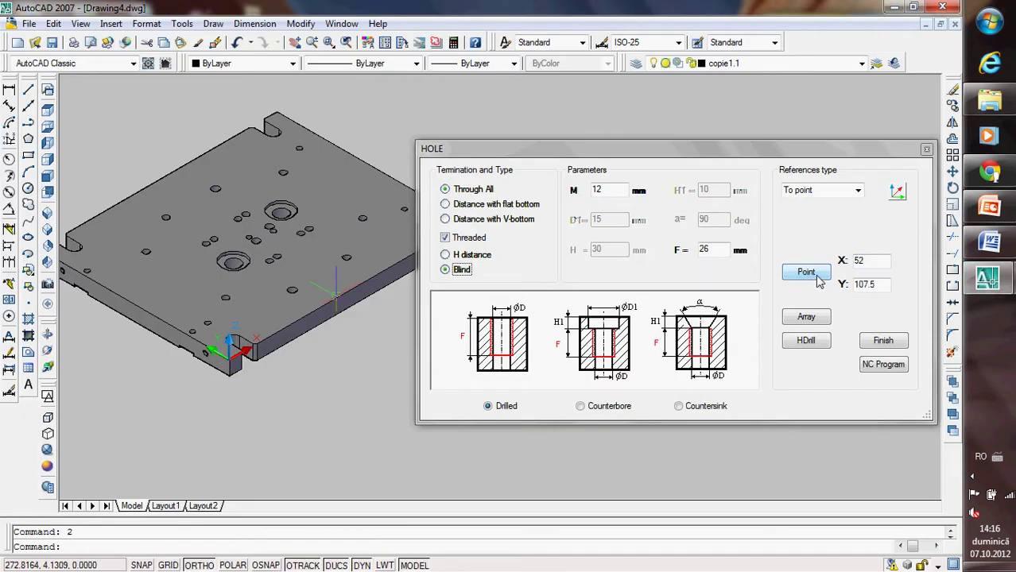
{"action": "left_click", "coordinate": [819, 318]}
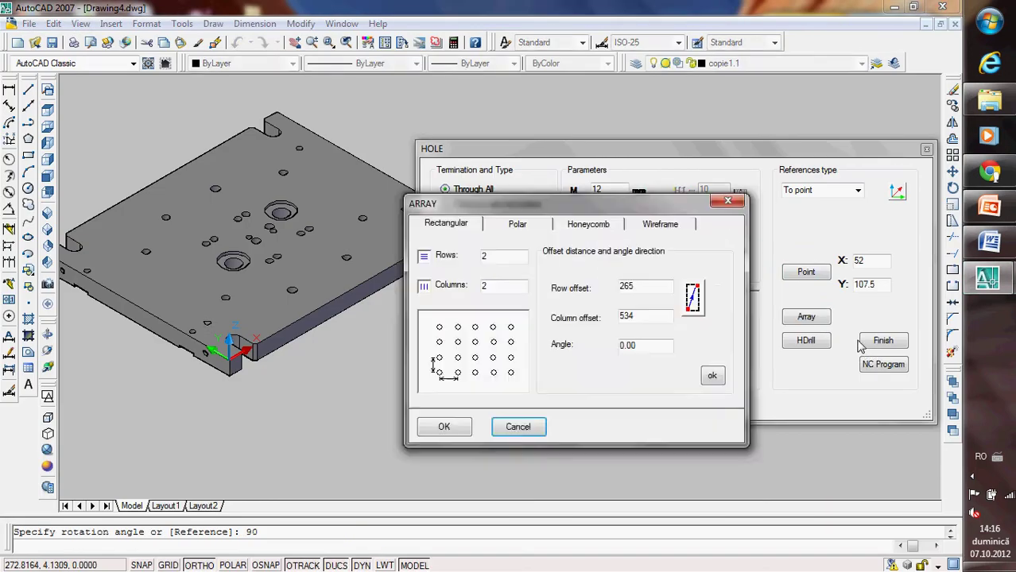
{"action": "left_click", "coordinate": [712, 377]}
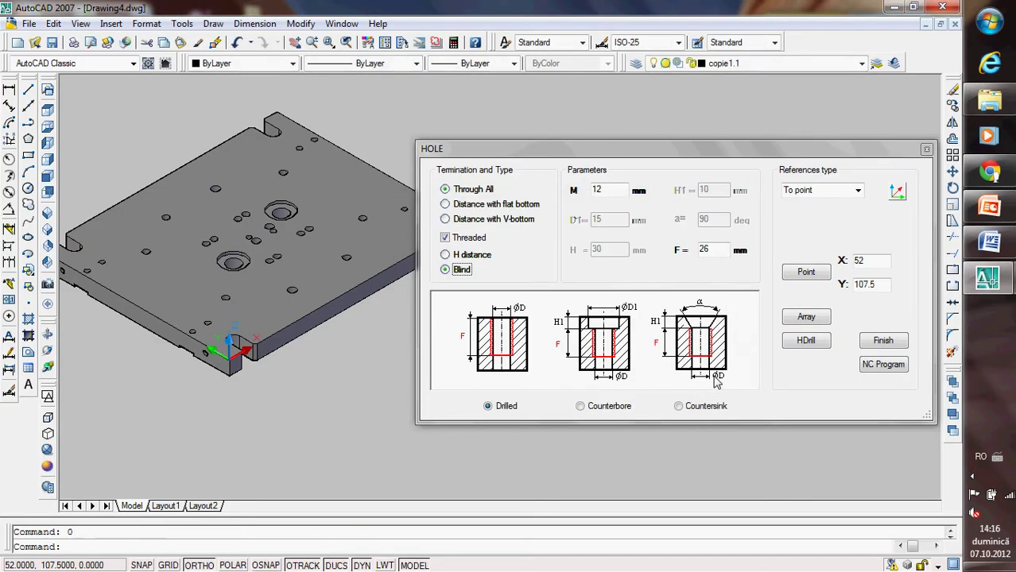
{"action": "mouse_move", "coordinate": [377, 364]}
{"action": "middle_mouse_down"}
{"action": "mouse_move", "coordinate": [336, 388]}
{"action": "mouse_move", "coordinate": [364, 381]}
{"action": "middle_mouse_up"}
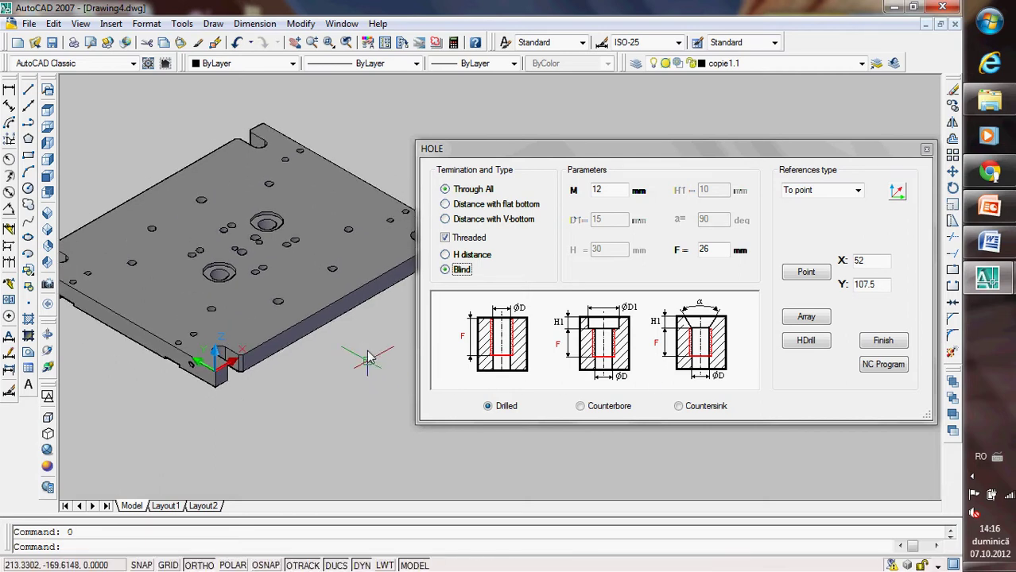
{"action": "left_click", "coordinate": [464, 222]}
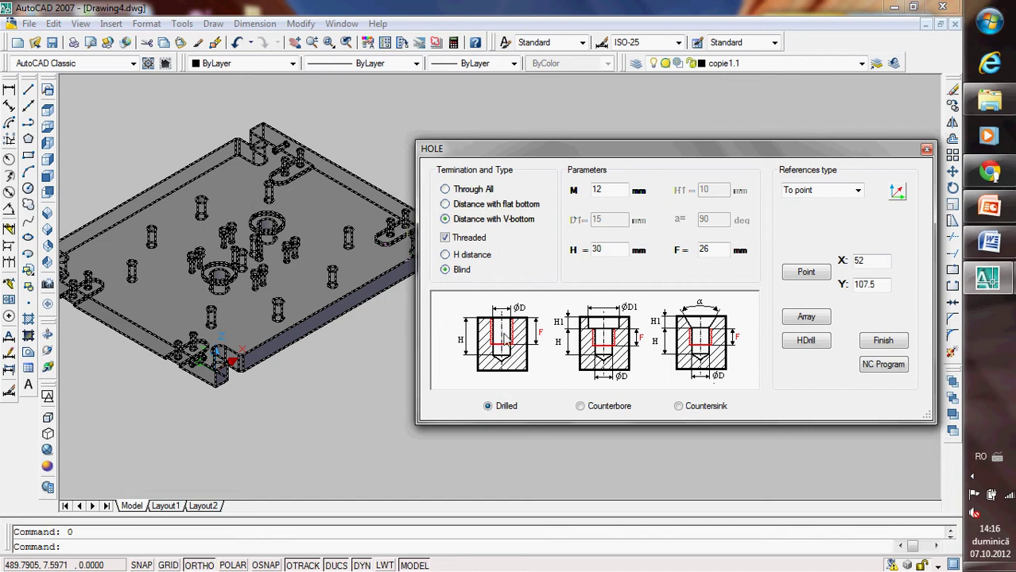
Set the V-bottom threaded hole to thread M 5, depth H 20 and thread length F 15.
{"action": "double_click", "coordinate": [611, 195]}
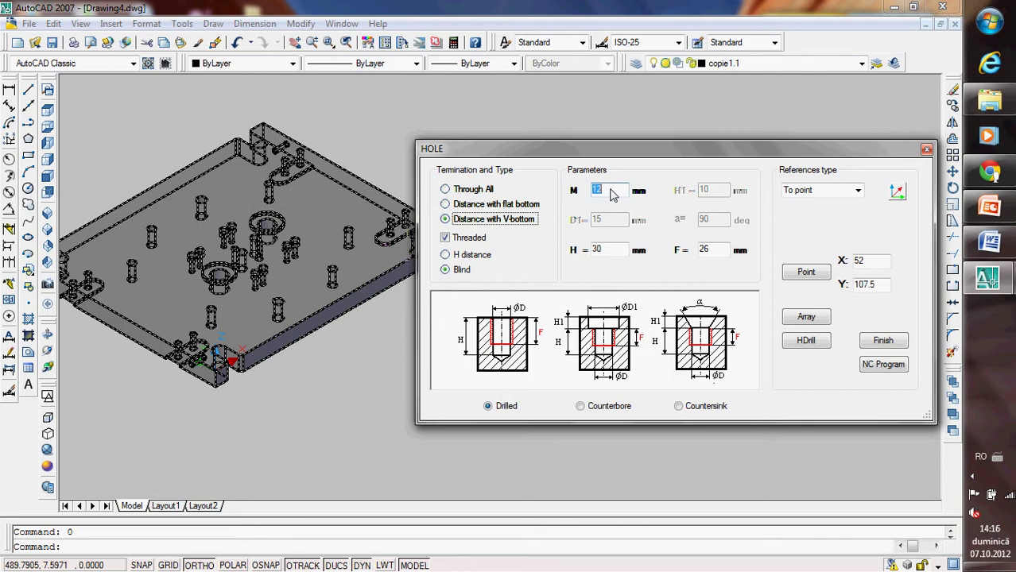
{"action": "type", "text": "5"}
{"action": "double_click", "coordinate": [610, 253]}
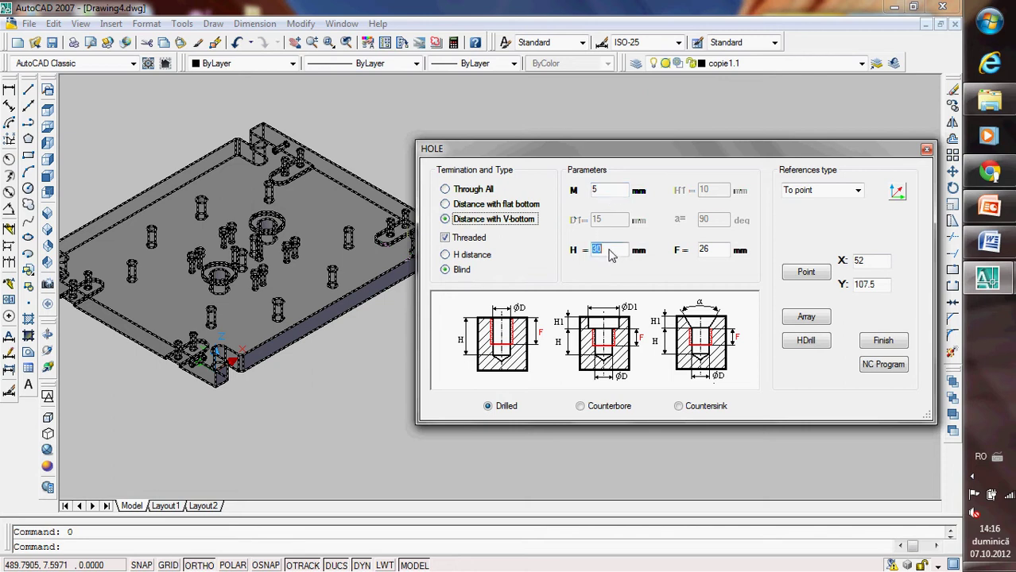
{"action": "type", "text": "2"}
{"action": "double_click", "coordinate": [713, 255]}
{"action": "type", "text": "15"}
{"action": "double_click", "coordinate": [865, 265]}
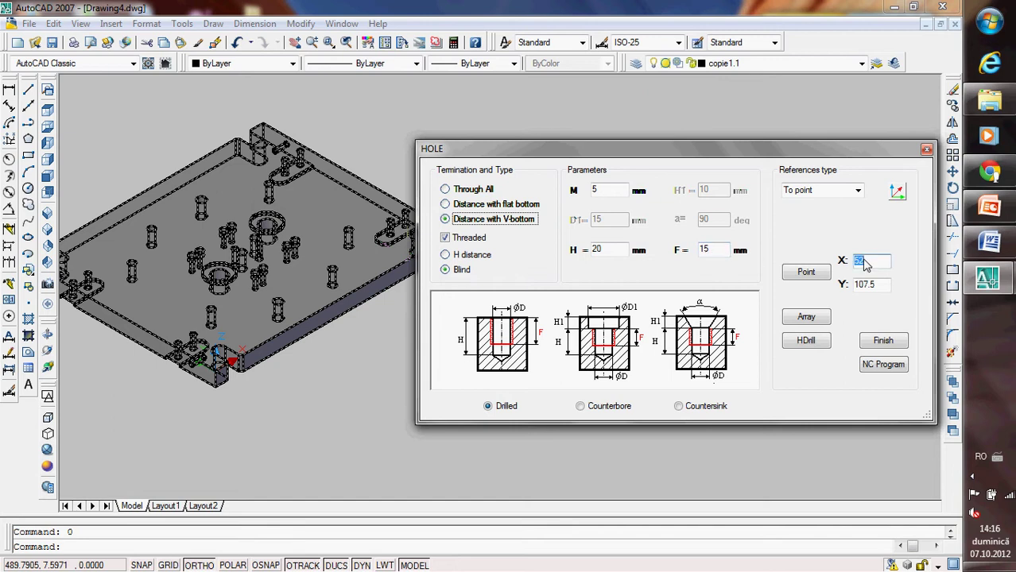
{"action": "left_click", "coordinate": [339, 324]}
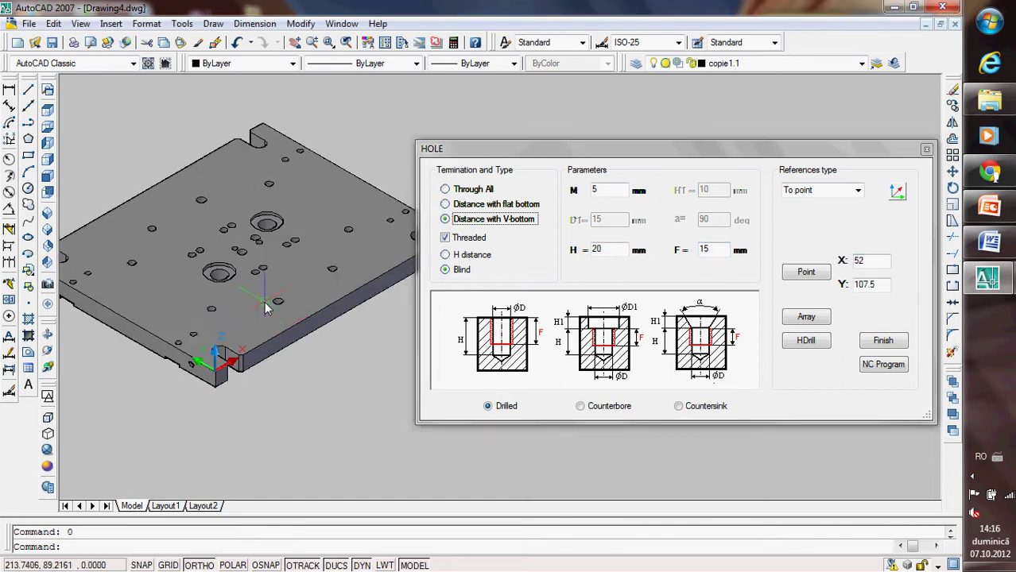
Place M5 V-bottom holes at (220, 188) and (220, 232).
{"action": "left_click", "coordinate": [852, 284]}
{"action": "double_click", "coordinate": [880, 267]}
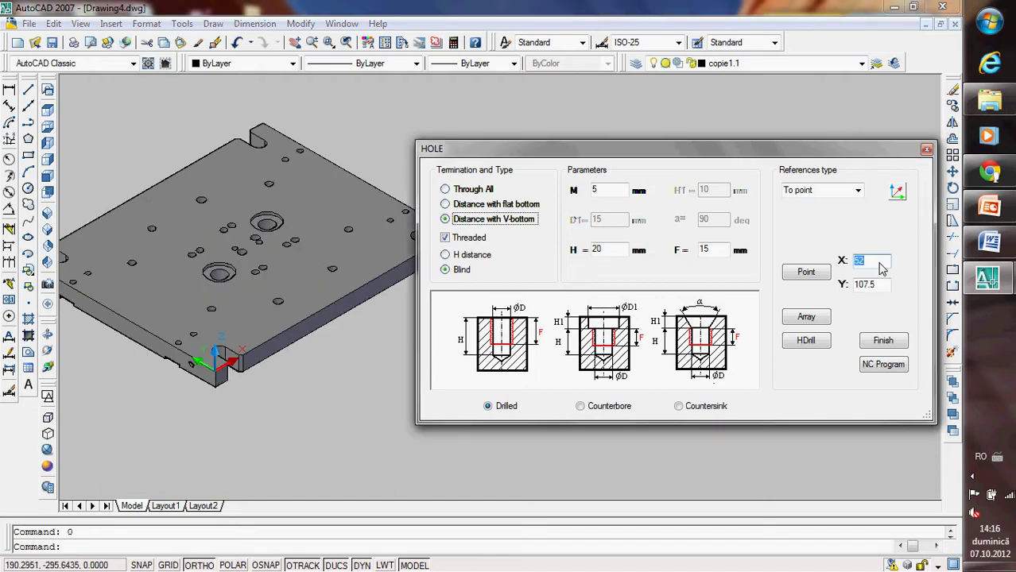
{"action": "type", "text": "220"}
{"action": "double_click", "coordinate": [884, 287]}
{"action": "type", "text": "188"}
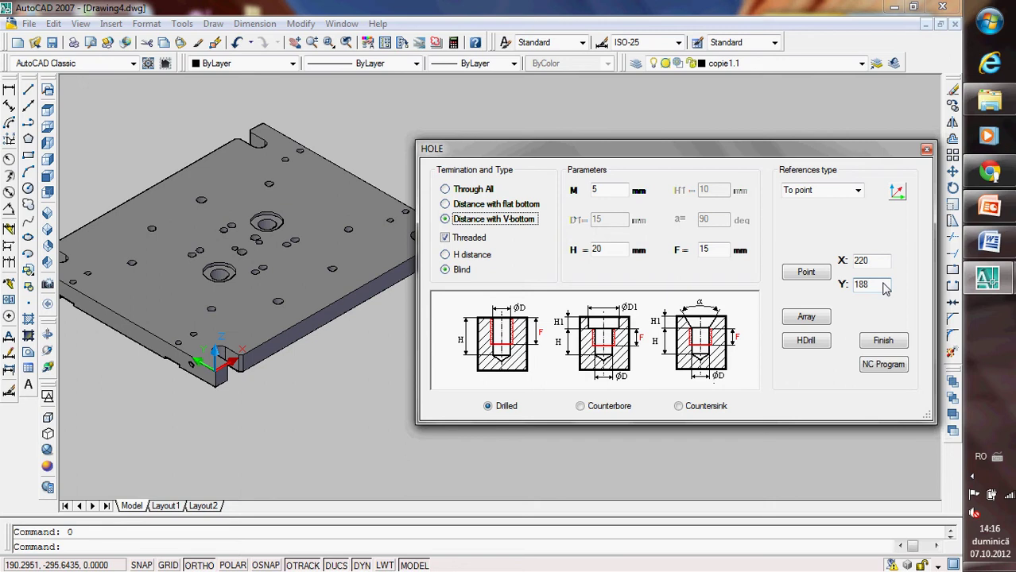
{"action": "left_click", "coordinate": [814, 272]}
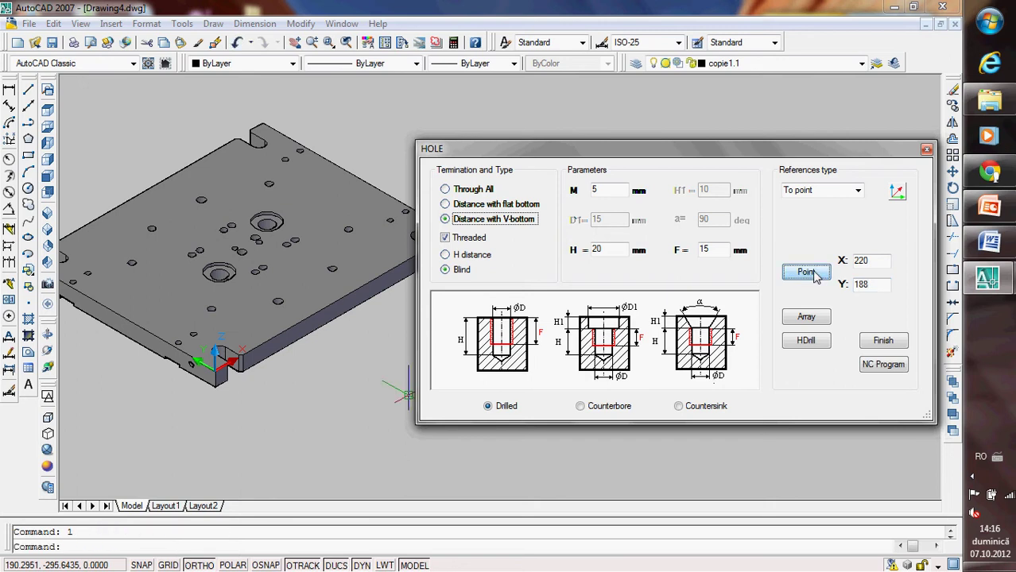
{"action": "double_click", "coordinate": [872, 290]}
{"action": "type", "text": "232"}
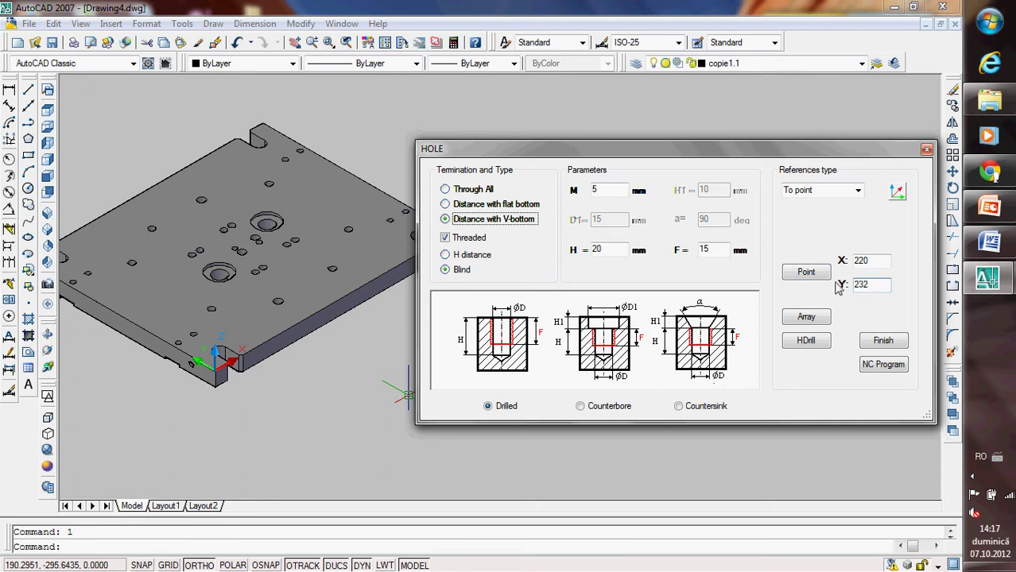
{"action": "left_click", "coordinate": [807, 273]}
Place holes at (390, 238) and (390, 282), then narrow the hole panel to a strip.
{"action": "double_click", "coordinate": [869, 266]}
{"action": "type", "text": "390"}
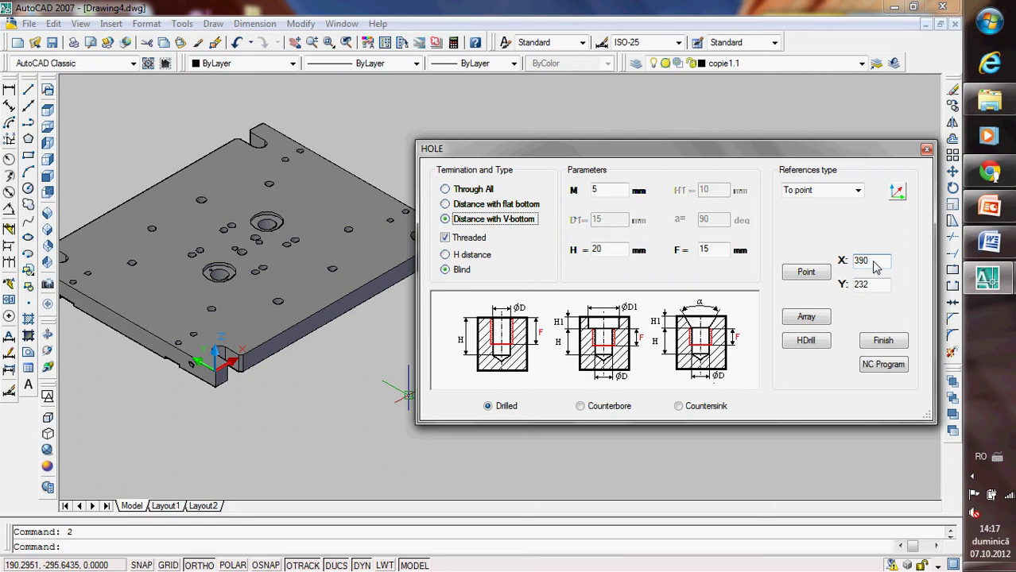
{"action": "double_click", "coordinate": [870, 285]}
{"action": "type", "text": "23"}
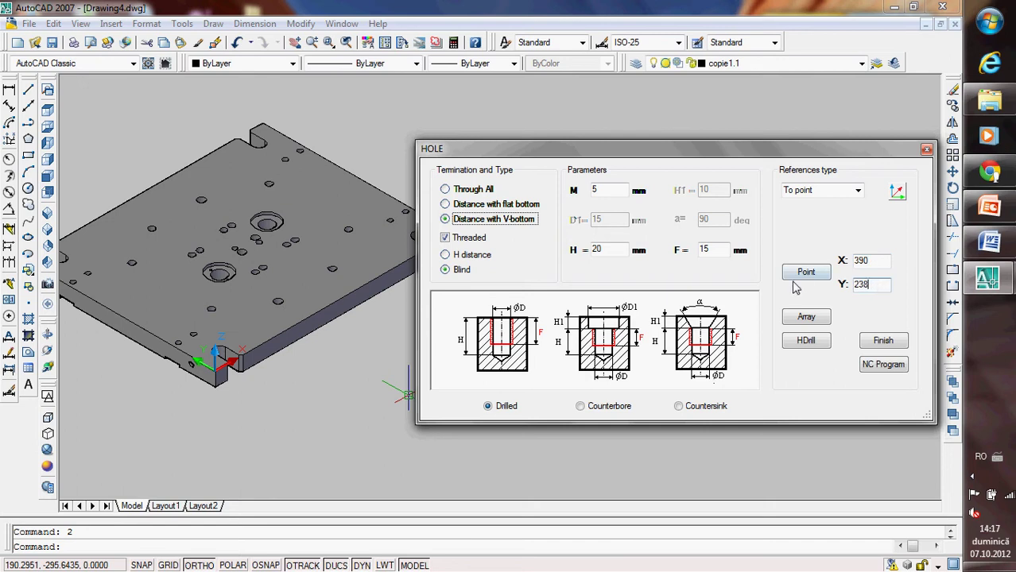
{"action": "left_click", "coordinate": [808, 277]}
{"action": "double_click", "coordinate": [879, 264]}
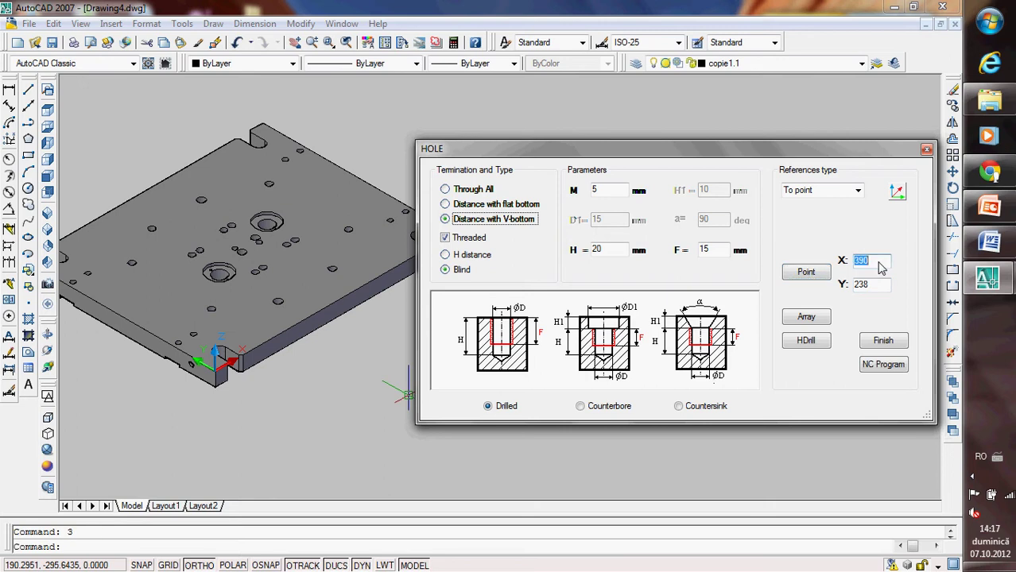
{"action": "double_click", "coordinate": [873, 287]}
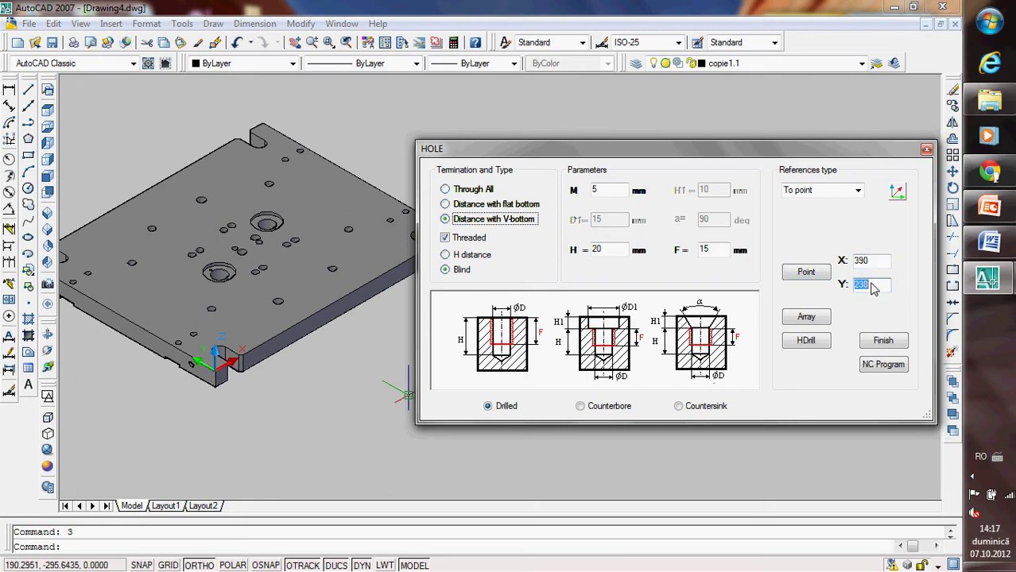
{"action": "type", "text": "282"}
{"action": "left_click", "coordinate": [806, 273]}
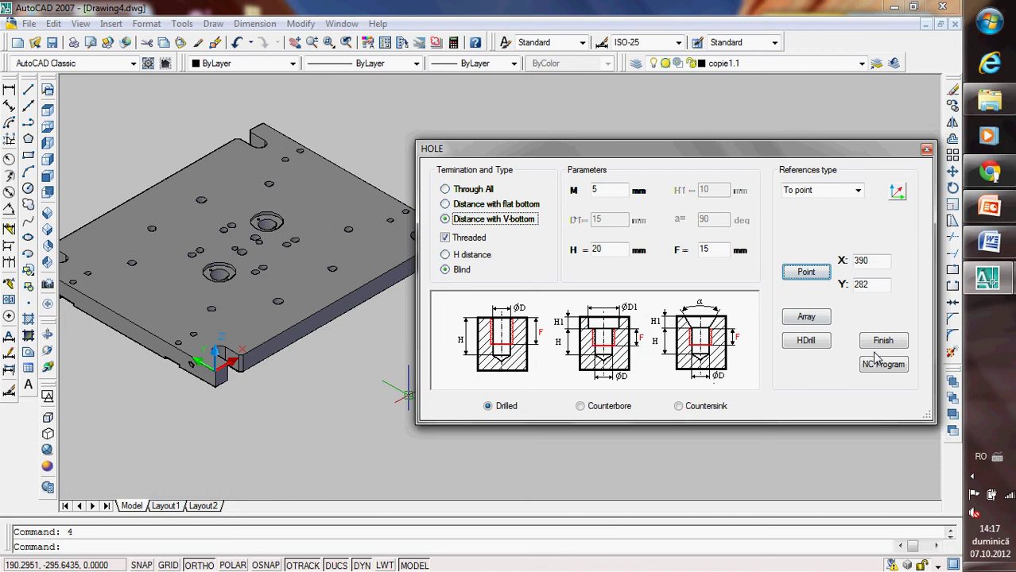
{"action": "left_click_drag", "start_coordinate": [416, 256], "coordinate": [793, 256]}
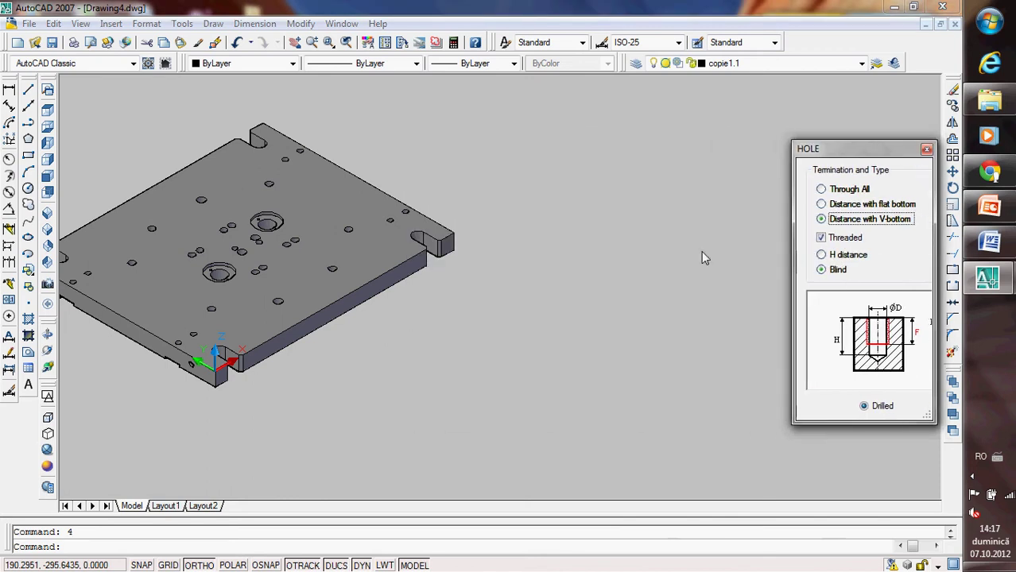
Orbit and zoom around the plate to inspect the newly added holes.
{"action": "left_click", "coordinate": [47, 351]}
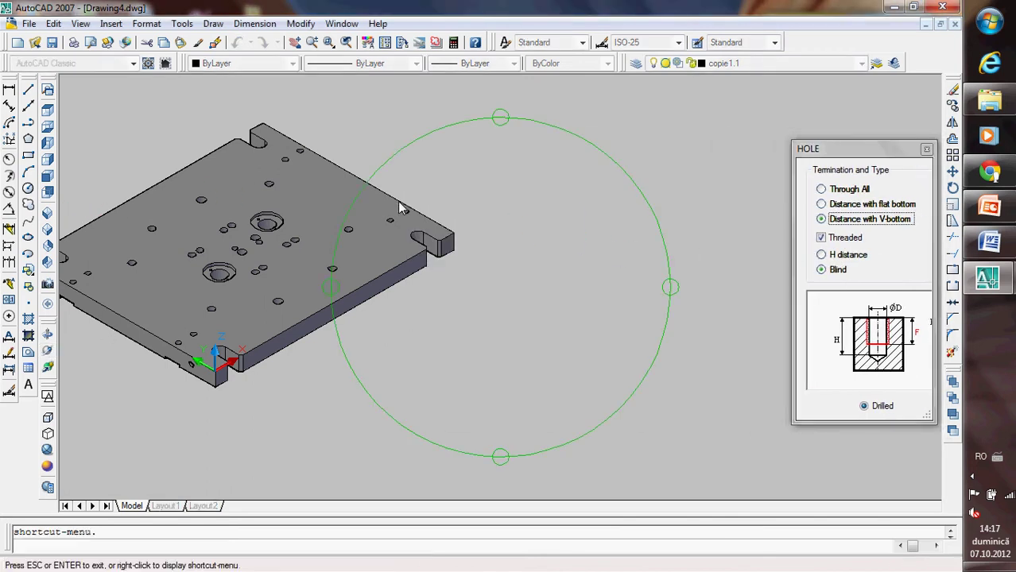
{"action": "mouse_move", "coordinate": [450, 217]}
{"action": "left_mouse_down"}
{"action": "mouse_move", "coordinate": [465, 263]}
{"action": "mouse_move", "coordinate": [463, 244]}
{"action": "mouse_move", "coordinate": [642, 259]}
{"action": "mouse_move", "coordinate": [444, 280]}
{"action": "mouse_move", "coordinate": [443, 293]}
{"action": "left_mouse_up"}
{"action": "scroll", "coordinate": [463, 244], "scroll_direction": "up", "scroll_amount": 2}
{"action": "mouse_move", "coordinate": [467, 203]}
{"action": "left_mouse_down"}
{"action": "mouse_move", "coordinate": [466, 273]}
{"action": "mouse_move", "coordinate": [491, 167]}
{"action": "mouse_move", "coordinate": [489, 208]}
{"action": "mouse_move", "coordinate": [499, 227]}
{"action": "left_mouse_up"}
{"action": "scroll", "coordinate": [468, 190], "scroll_direction": "up", "scroll_amount": 2}
{"action": "scroll", "coordinate": [468, 191], "scroll_direction": "up", "scroll_amount": 1}
{"action": "scroll", "coordinate": [468, 191], "scroll_direction": "up", "scroll_amount": 1}
{"action": "scroll", "coordinate": [469, 191], "scroll_direction": "up", "scroll_amount": 1}
{"action": "scroll", "coordinate": [468, 191], "scroll_direction": "up", "scroll_amount": 1}
{"action": "left_click_drag", "start_coordinate": [469, 191], "coordinate": [477, 201]}
{"action": "scroll", "coordinate": [481, 191], "scroll_direction": "down", "scroll_amount": 1}
{"action": "scroll", "coordinate": [484, 184], "scroll_direction": "down", "scroll_amount": 1}
{"action": "scroll", "coordinate": [485, 181], "scroll_direction": "down", "scroll_amount": 1}
{"action": "scroll", "coordinate": [484, 181], "scroll_direction": "down", "scroll_amount": 1}
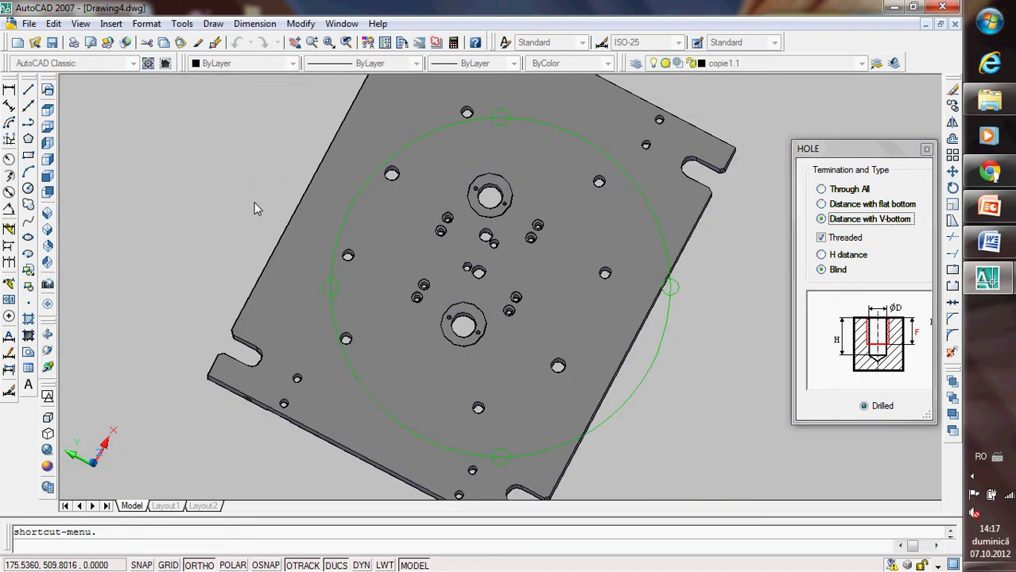
Return to southwest isometric view, recenter the plate and widen the hole panel again.
{"action": "left_click", "coordinate": [48, 230]}
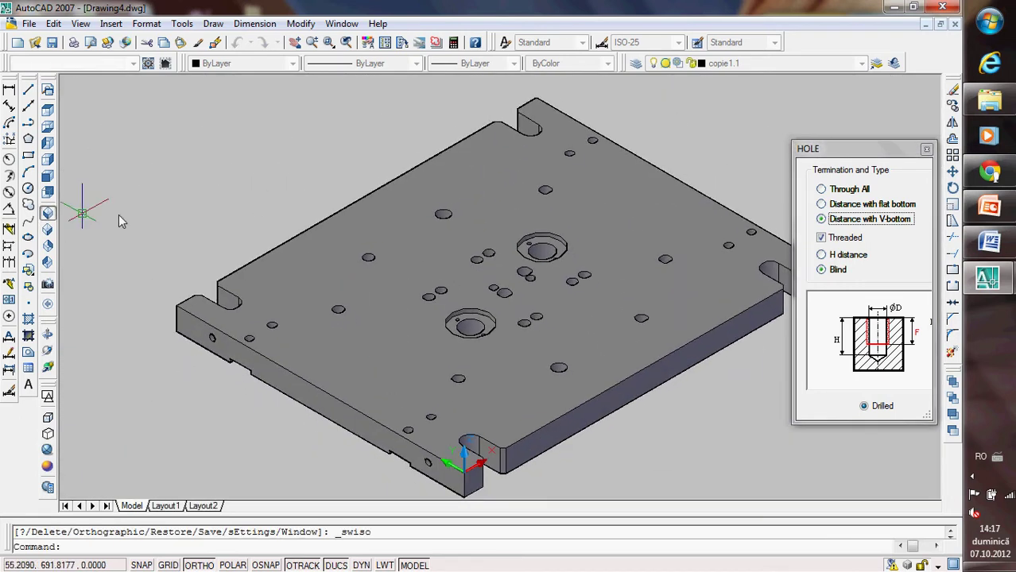
{"action": "middle_click_drag", "start_coordinate": [380, 289], "coordinate": [215, 219]}
{"action": "scroll", "coordinate": [215, 219], "scroll_direction": "down", "scroll_amount": 1}
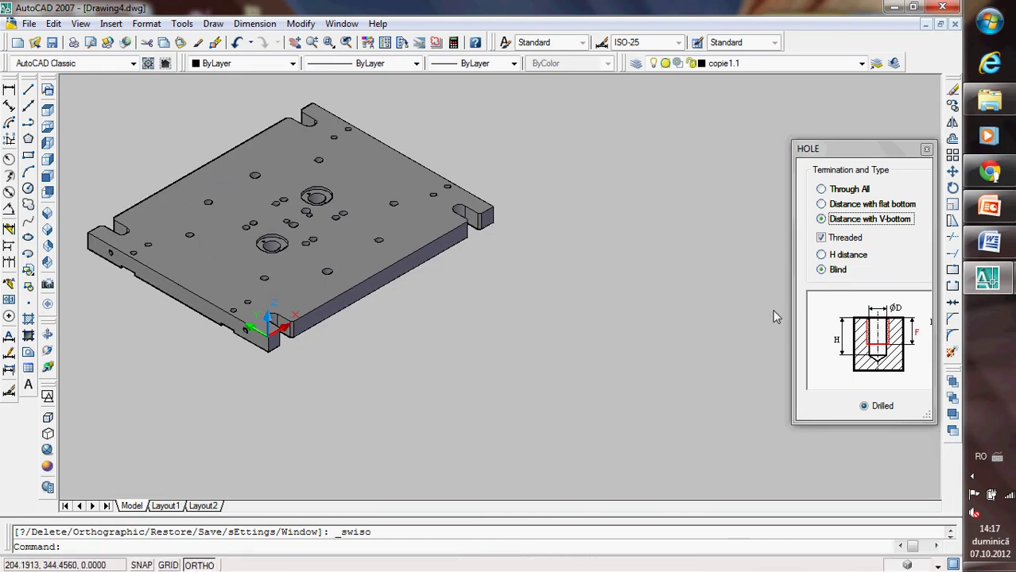
{"action": "left_click_drag", "start_coordinate": [794, 298], "coordinate": [411, 303]}
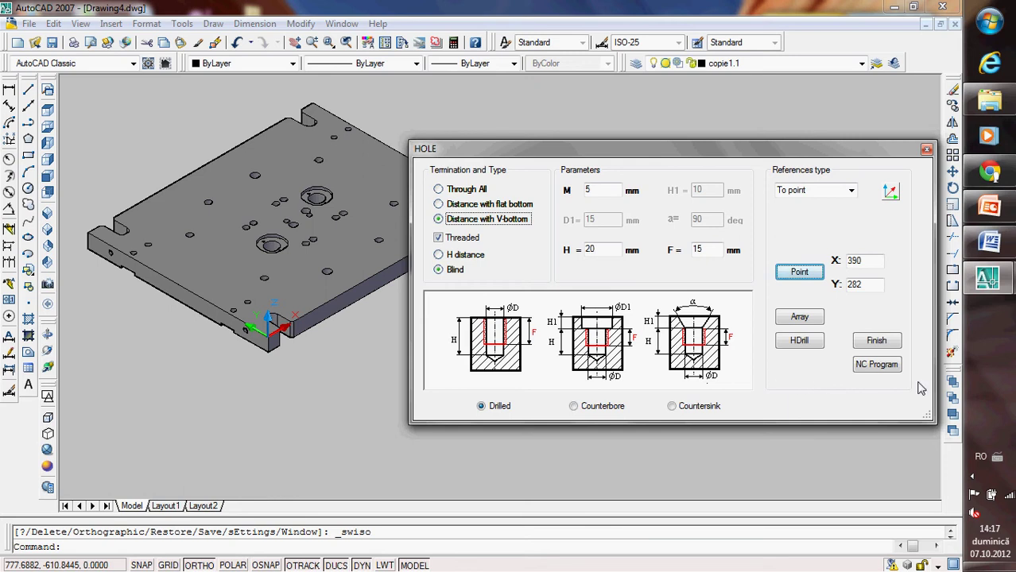
Open the NC program settings with machine Victor VCENTER 55 and material Steel < 48 HRC.
{"action": "left_click", "coordinate": [878, 365]}
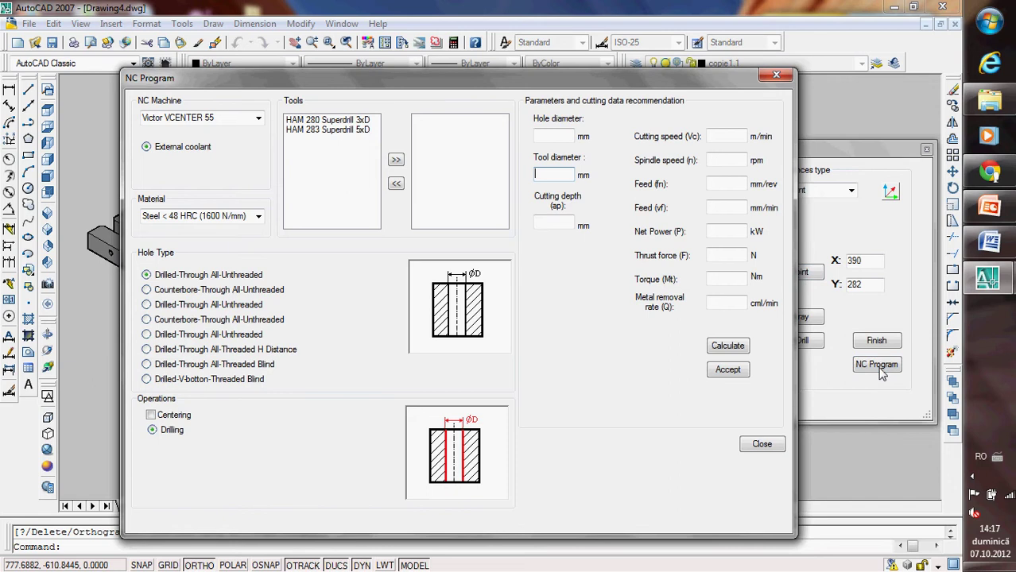
{"action": "left_click", "coordinate": [258, 117]}
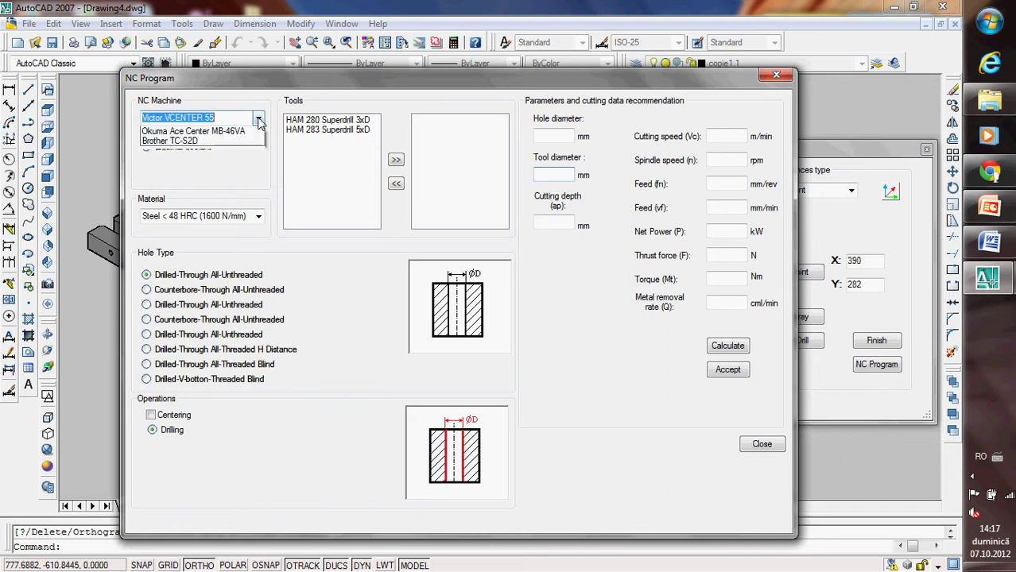
{"action": "left_click", "coordinate": [258, 119]}
{"action": "left_click", "coordinate": [259, 216]}
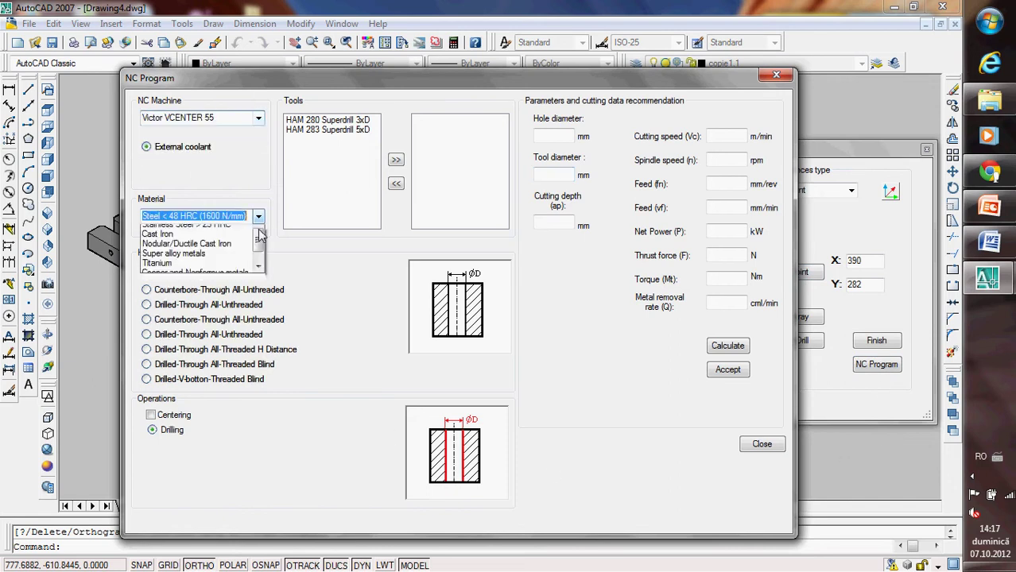
{"action": "left_click_drag", "start_coordinate": [260, 266], "coordinate": [262, 261]}
{"action": "left_click", "coordinate": [241, 254]}
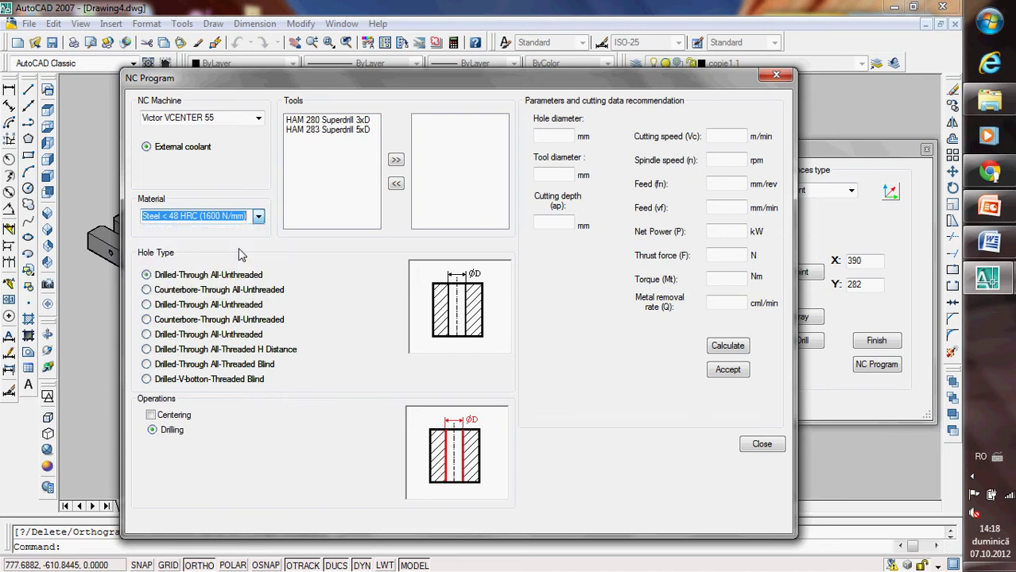
Add HAM 283 Superdrill 5xD and accept its 12 mm data: 1326 rpm, 383 mm/min.
{"action": "left_click", "coordinate": [350, 131]}
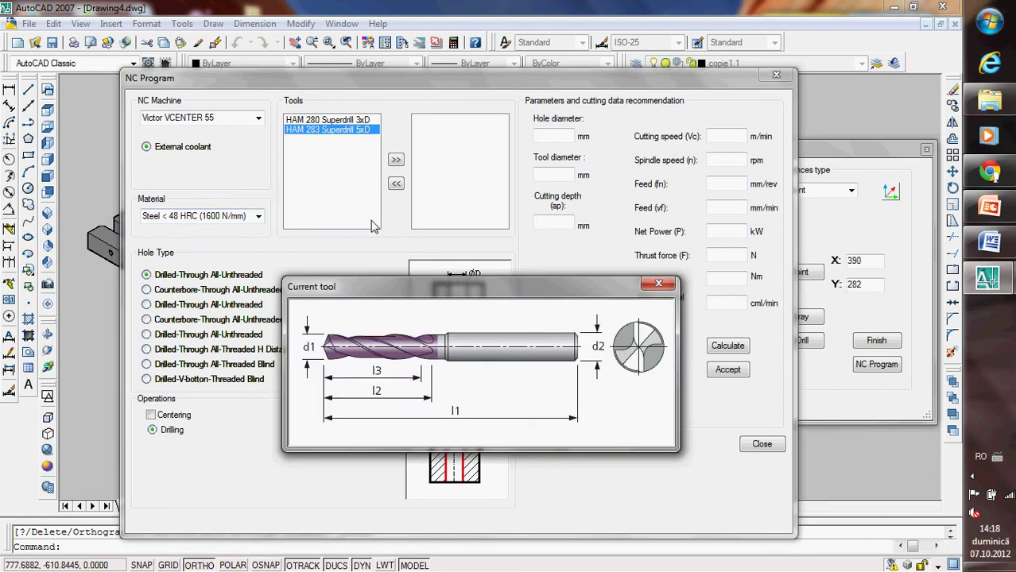
{"action": "left_click", "coordinate": [651, 286]}
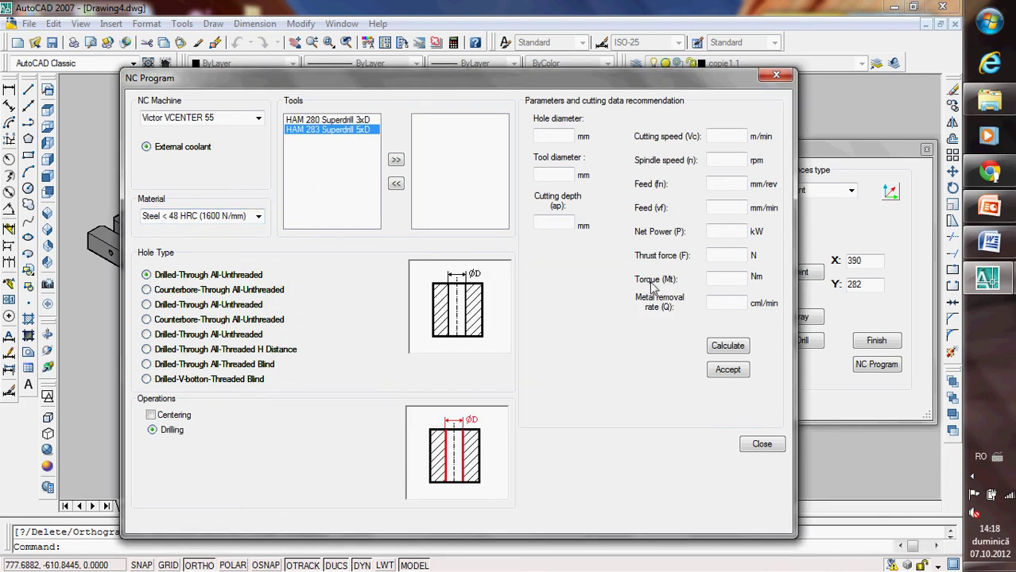
{"action": "left_click", "coordinate": [397, 162]}
{"action": "left_click", "coordinate": [437, 125]}
{"action": "left_click", "coordinate": [725, 370]}
{"action": "left_click", "coordinate": [187, 291]}
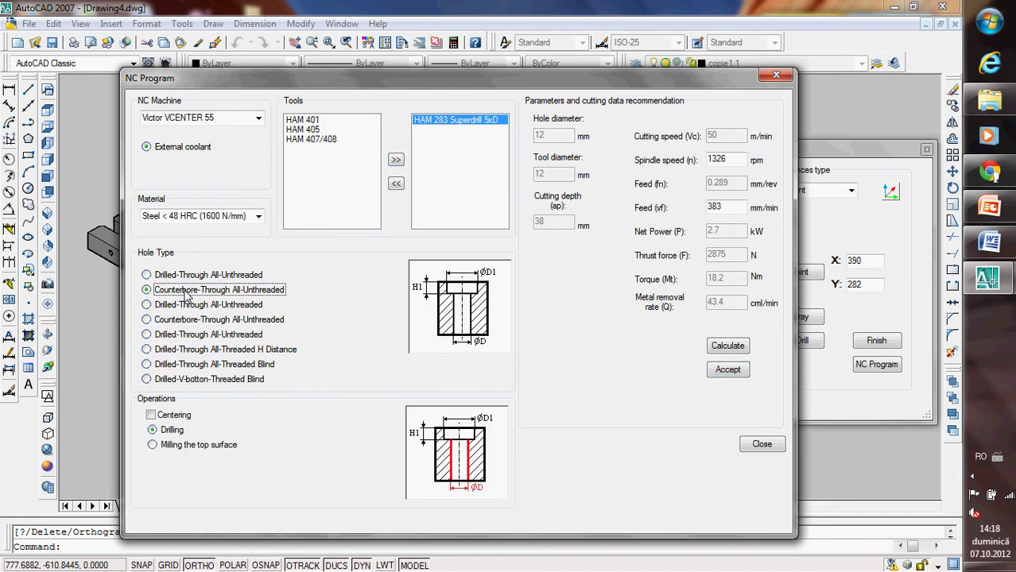
Add the HAM 401 end mill to the chosen tools and accept its 18 mm cutting data.
{"action": "double_click", "coordinate": [309, 129]}
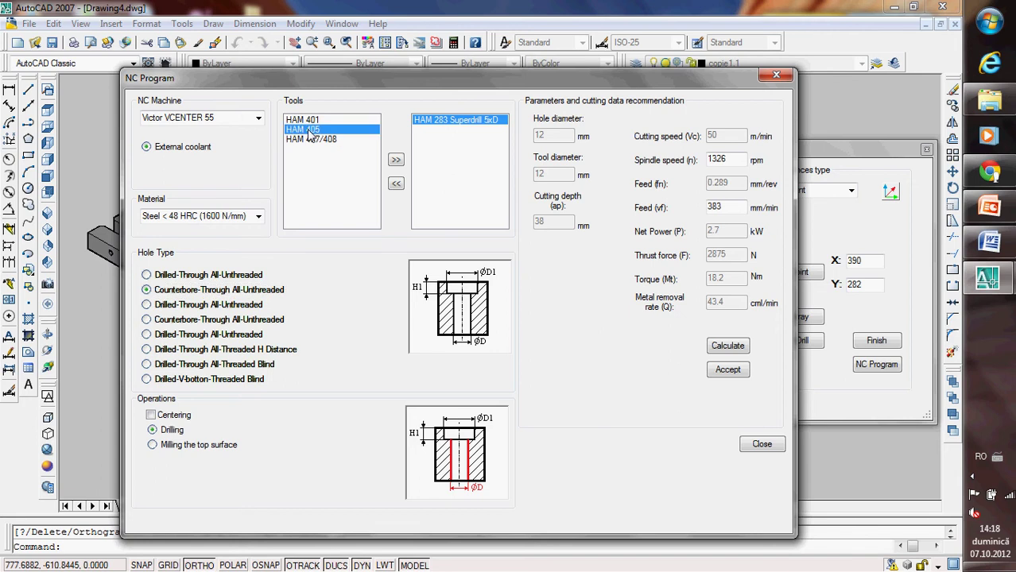
{"action": "left_click", "coordinate": [658, 285]}
{"action": "double_click", "coordinate": [308, 121]}
{"action": "left_click", "coordinate": [658, 285]}
{"action": "left_click", "coordinate": [395, 159]}
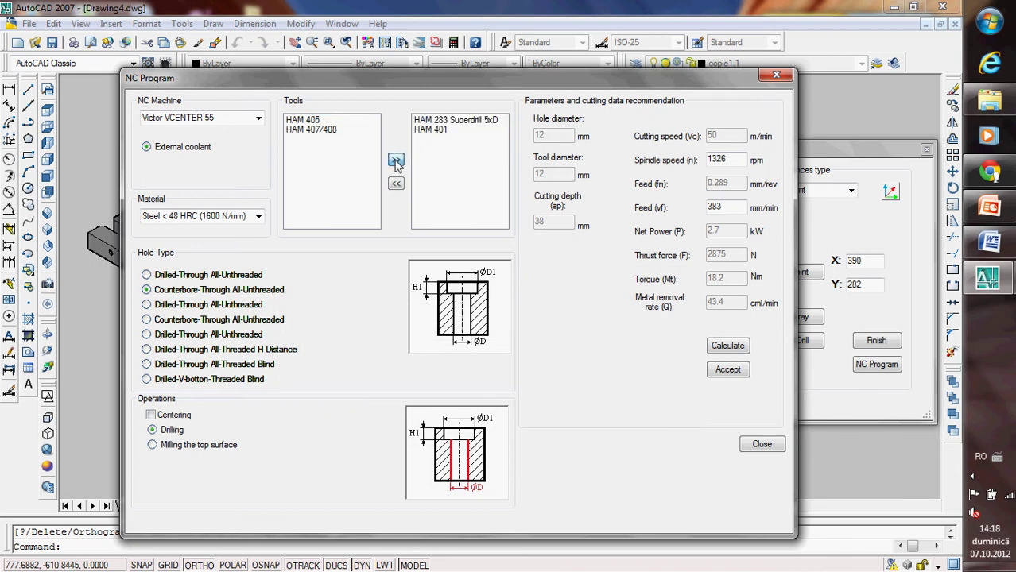
{"action": "left_click", "coordinate": [433, 131]}
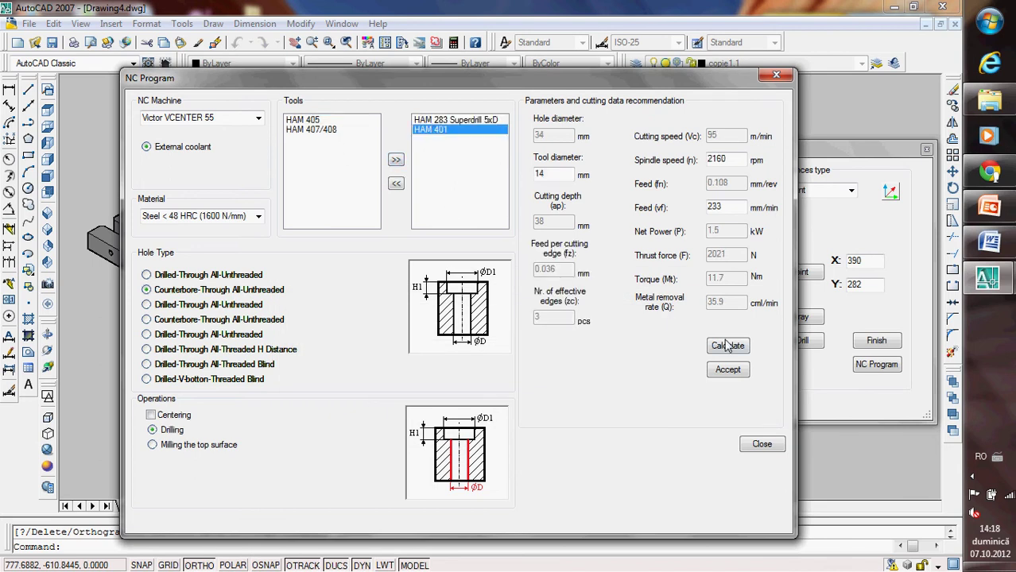
{"action": "left_click", "coordinate": [725, 371]}
Load HAM 401 milling data for the counterbore top surface and recalculate at 2300 rpm.
{"action": "left_click", "coordinate": [193, 444]}
{"action": "left_click", "coordinate": [434, 134]}
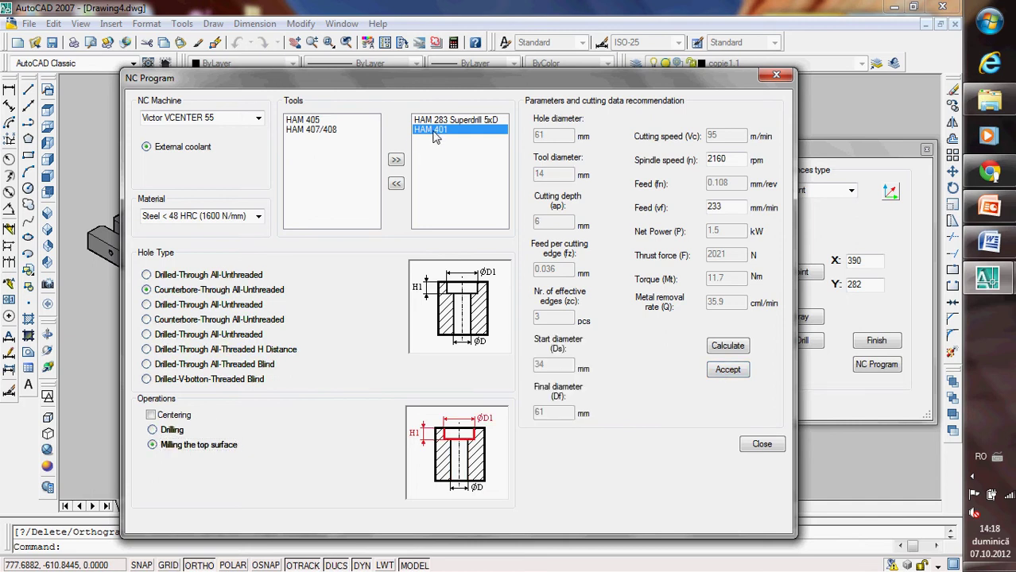
{"action": "double_click", "coordinate": [735, 160]}
{"action": "type", "text": "2300"}
{"action": "left_click", "coordinate": [720, 351]}
Assign drilling and milling data to the Drilled-Through, second counterbored and fifth through-hole types.
{"action": "left_click", "coordinate": [212, 305]}
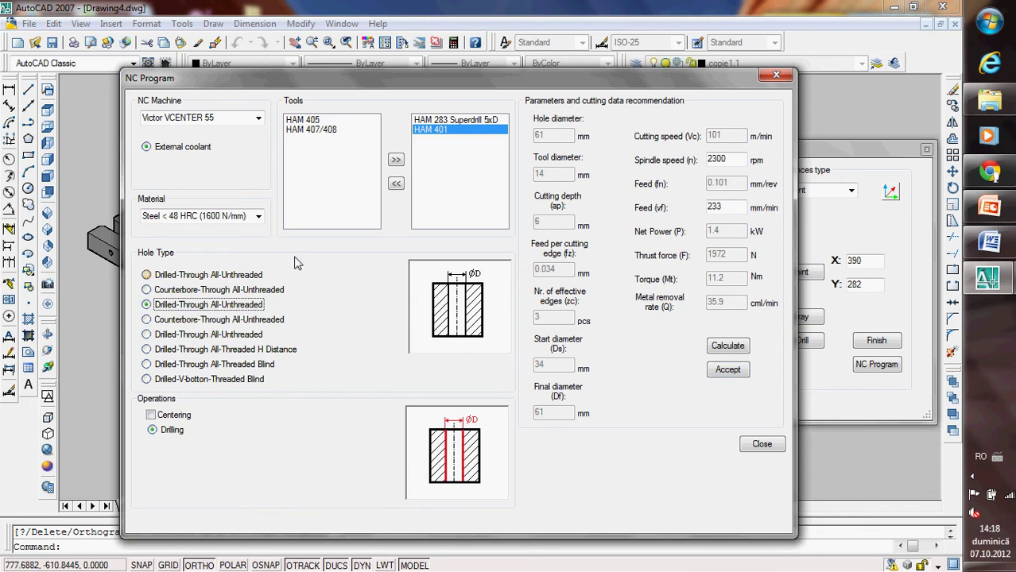
{"action": "left_click", "coordinate": [430, 120]}
{"action": "left_click", "coordinate": [717, 371]}
{"action": "left_click", "coordinate": [208, 321]}
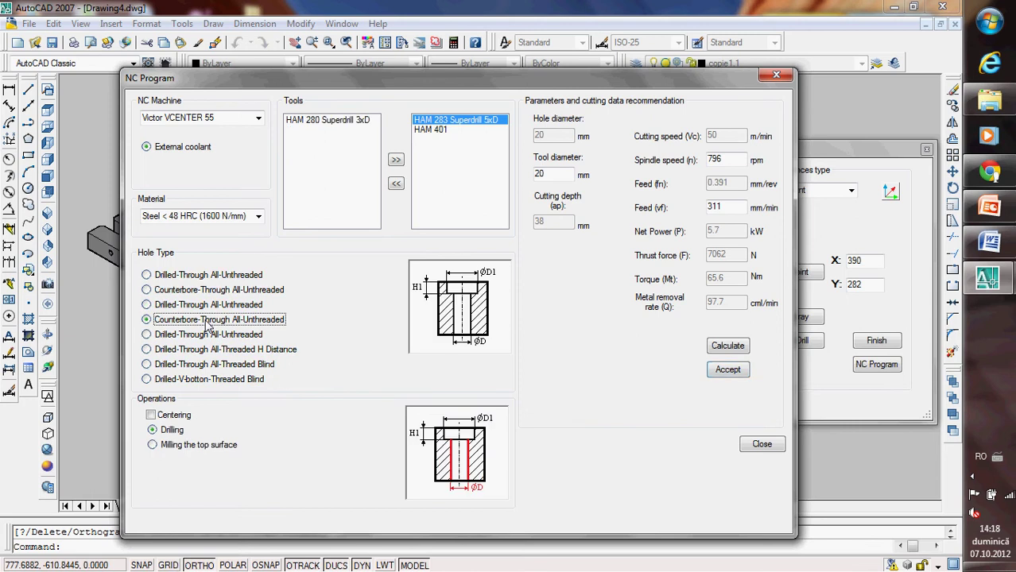
{"action": "left_click", "coordinate": [447, 123]}
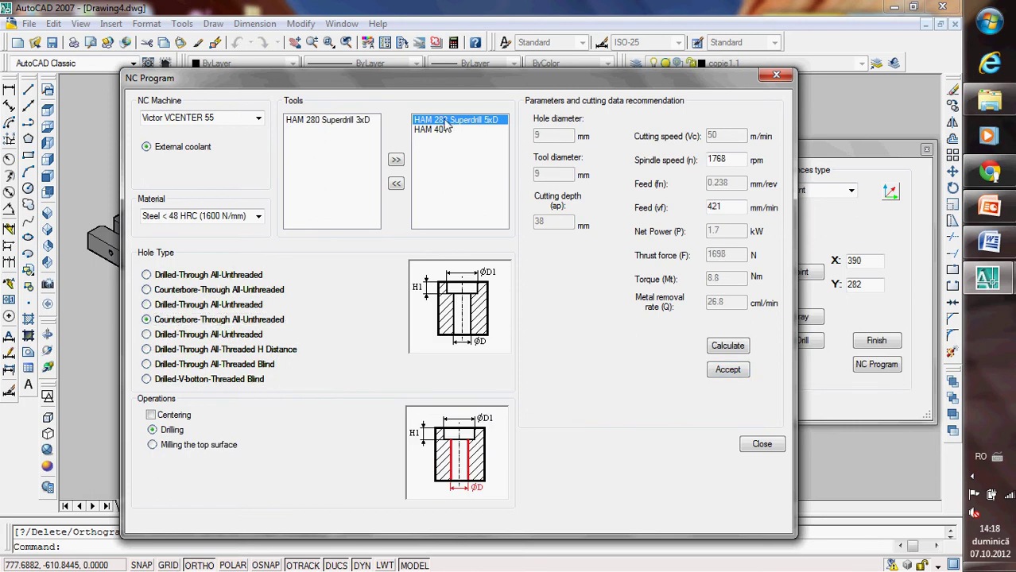
{"action": "left_click", "coordinate": [726, 370]}
{"action": "left_click", "coordinate": [199, 445]}
{"action": "left_click", "coordinate": [436, 135]}
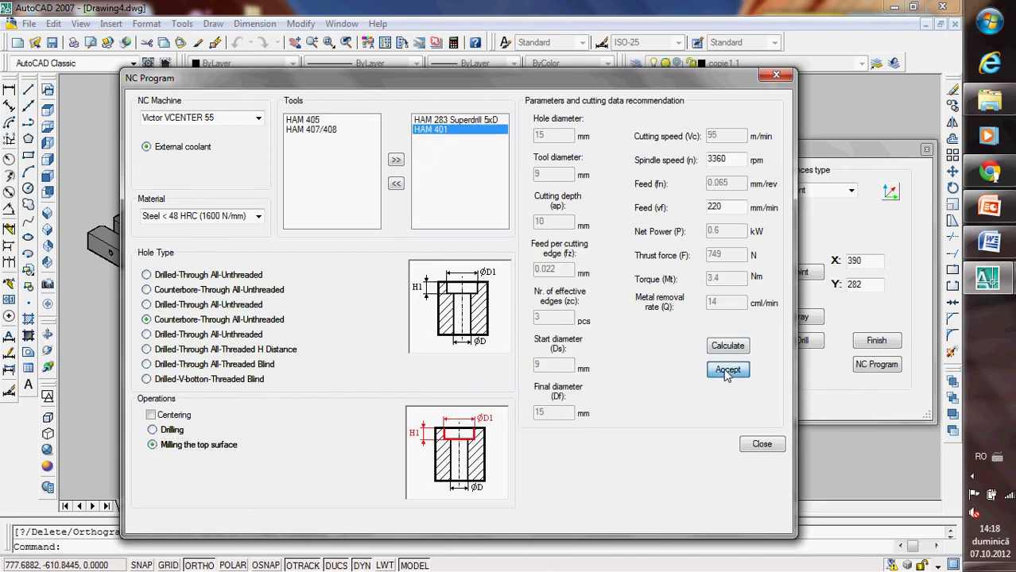
{"action": "left_click", "coordinate": [178, 337]}
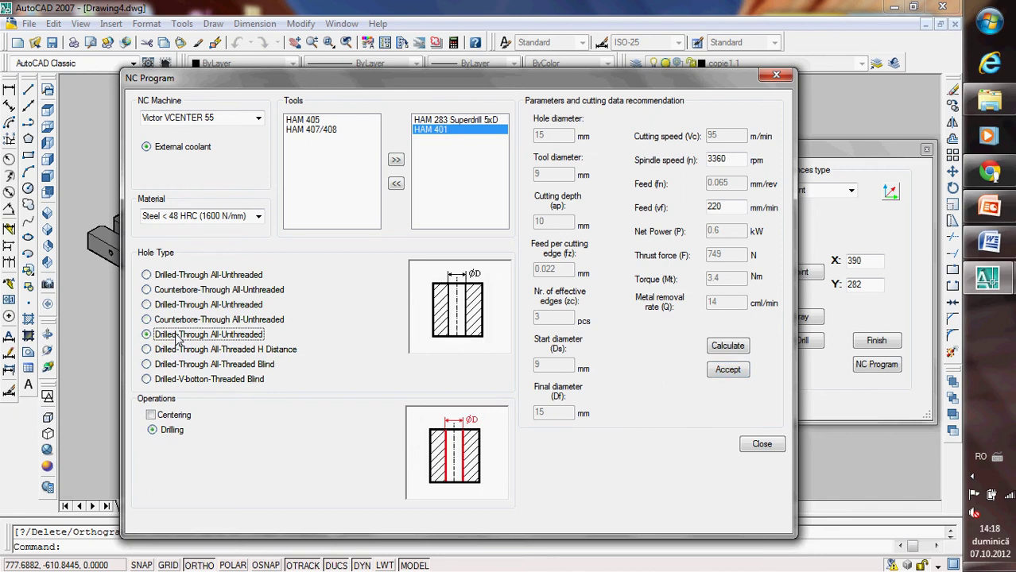
{"action": "left_click", "coordinate": [436, 135]}
Add the 610C/710C-C-TiCN tap and set drilling and threading data for threaded through holes.
{"action": "left_click", "coordinate": [724, 380]}
{"action": "left_click", "coordinate": [225, 350]}
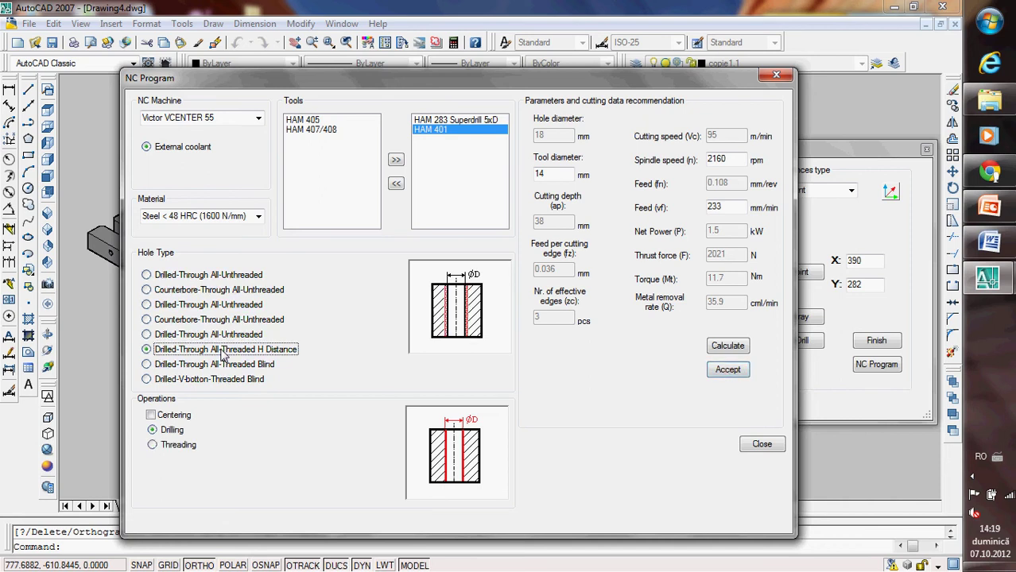
{"action": "left_click", "coordinate": [446, 135]}
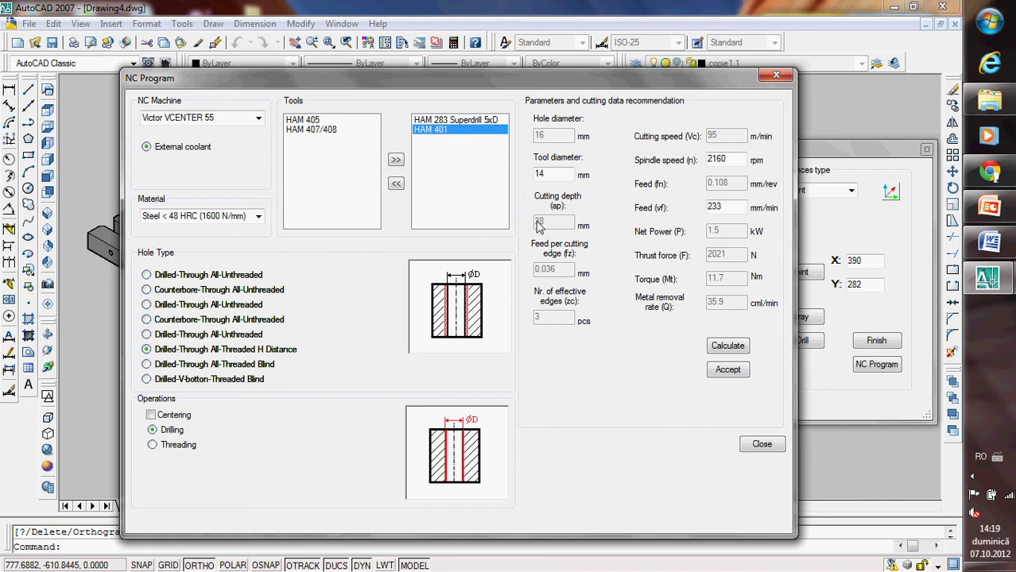
{"action": "left_click", "coordinate": [169, 445]}
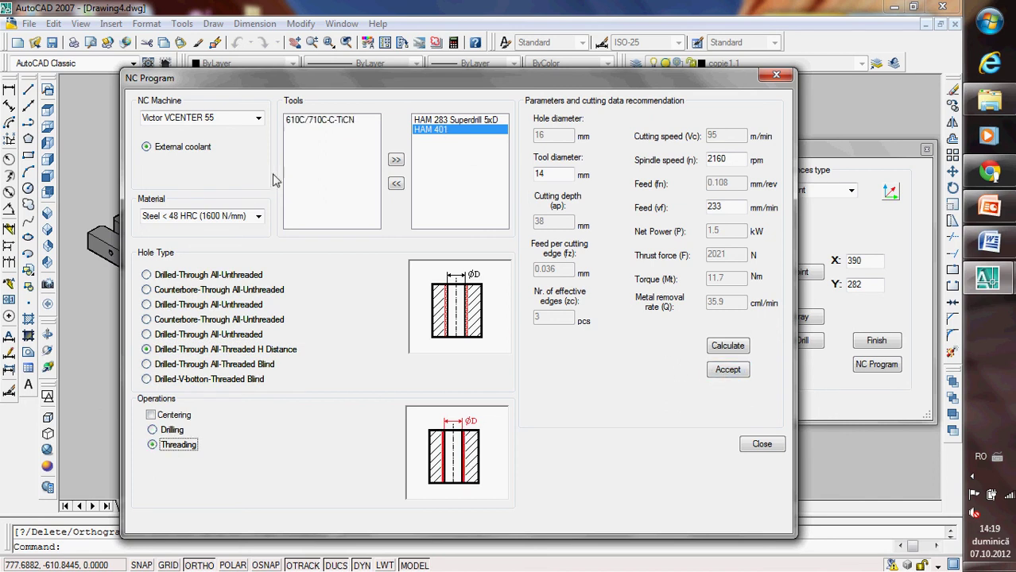
{"action": "left_click", "coordinate": [314, 120]}
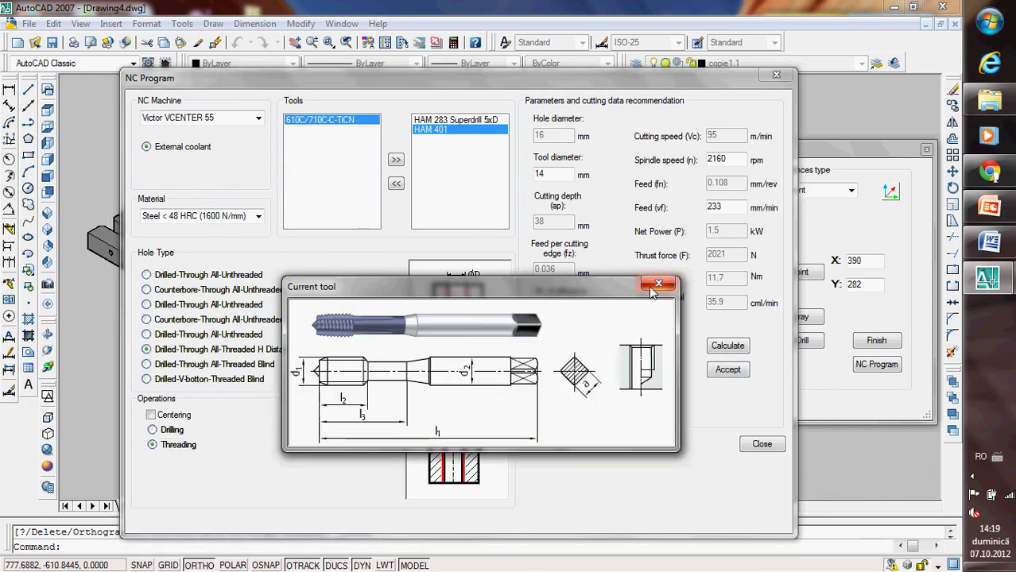
{"action": "left_click", "coordinate": [396, 161]}
{"action": "left_click", "coordinate": [439, 140]}
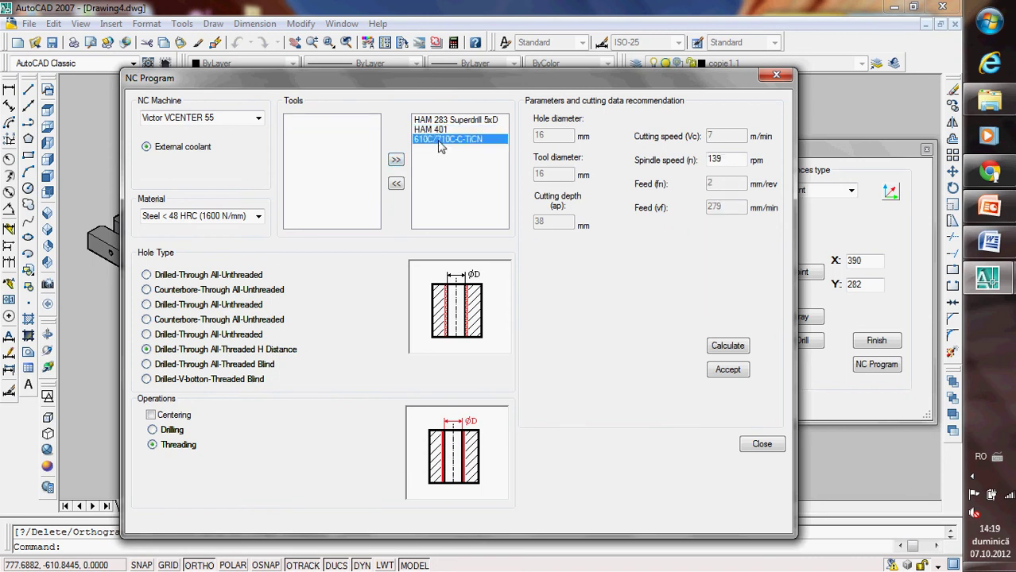
{"action": "left_click", "coordinate": [720, 370]}
Assign HAM 283 drilling and tap threading data to the threaded blind and V-bottom blind holes.
{"action": "left_click", "coordinate": [196, 366]}
{"action": "left_click", "coordinate": [444, 121]}
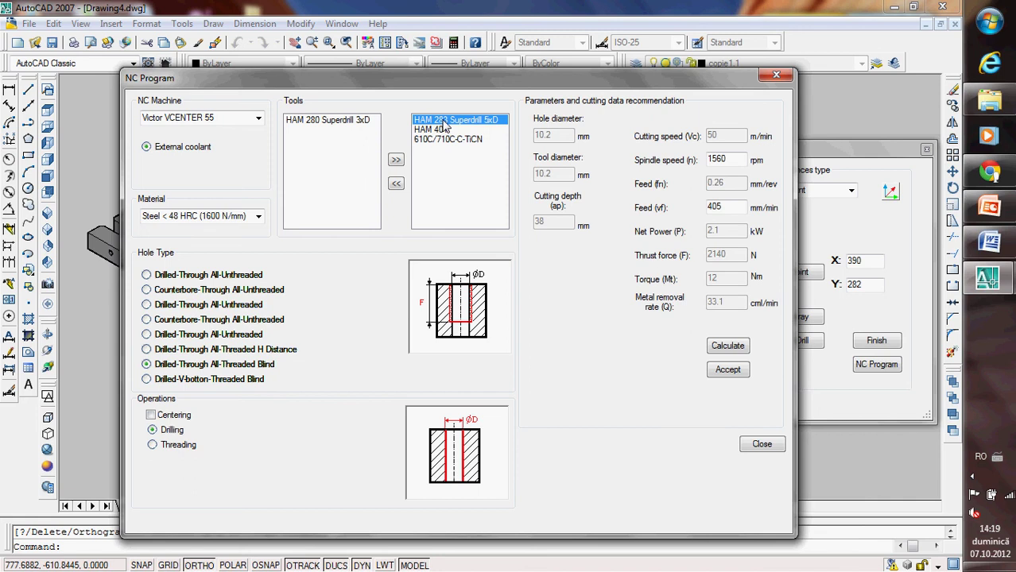
{"action": "left_click", "coordinate": [719, 370]}
{"action": "left_click", "coordinate": [152, 446]}
{"action": "left_click", "coordinate": [461, 139]}
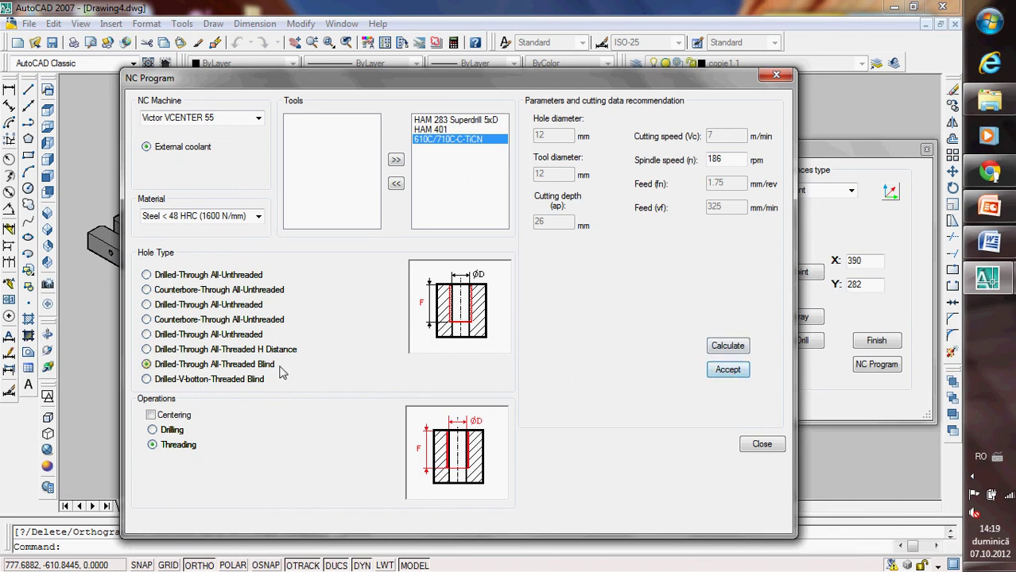
{"action": "left_click", "coordinate": [212, 383]}
{"action": "left_click", "coordinate": [444, 120]}
{"action": "left_click", "coordinate": [727, 370]}
{"action": "left_click", "coordinate": [191, 446]}
{"action": "left_click", "coordinate": [449, 139]}
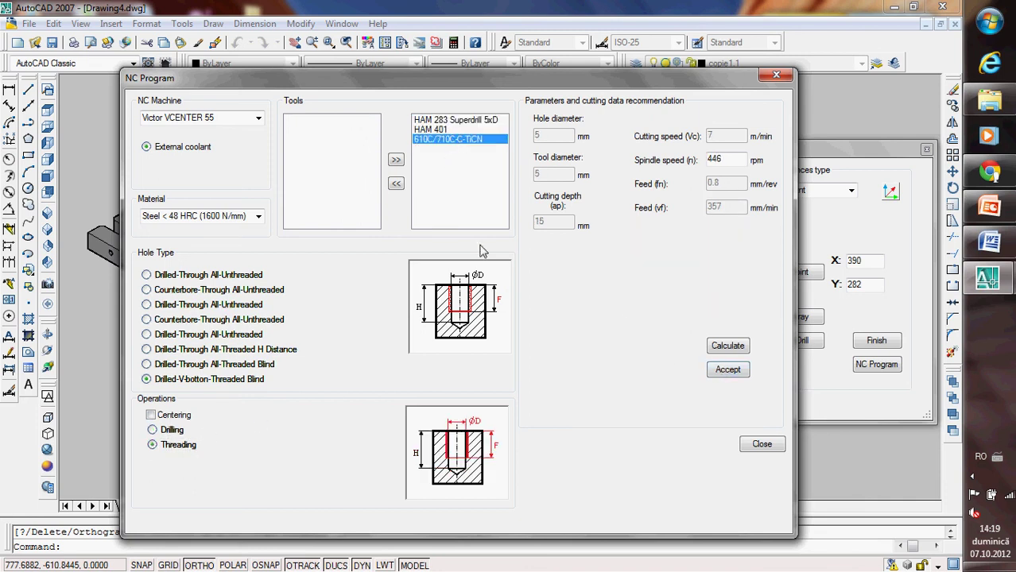
{"action": "left_click", "coordinate": [725, 372]}
Close the NC Program and hole windows, then open Windows Explorer to the Documents library.
{"action": "left_click", "coordinate": [761, 445]}
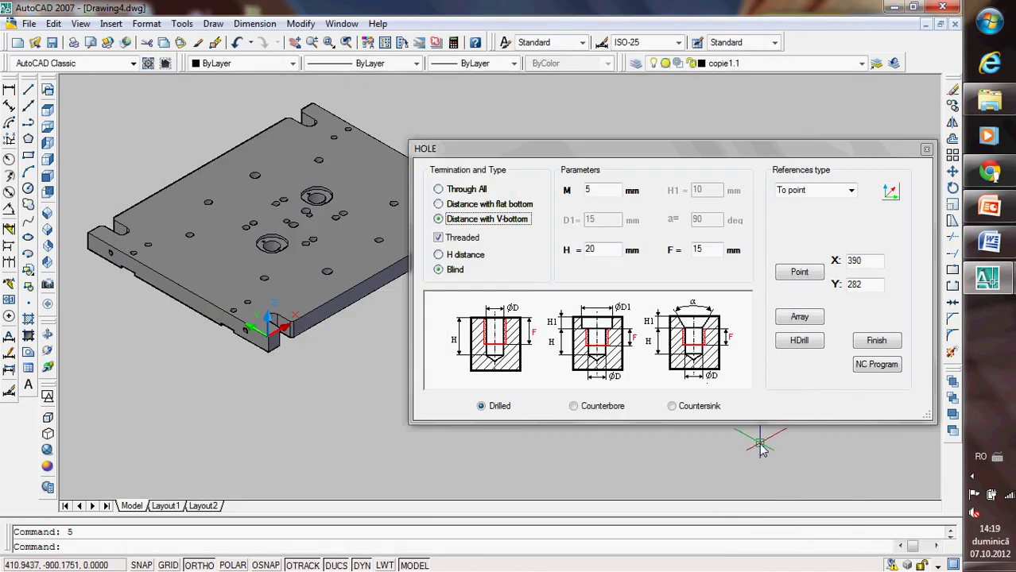
{"action": "left_click", "coordinate": [875, 342]}
{"action": "mouse_move", "coordinate": [987, 135]}
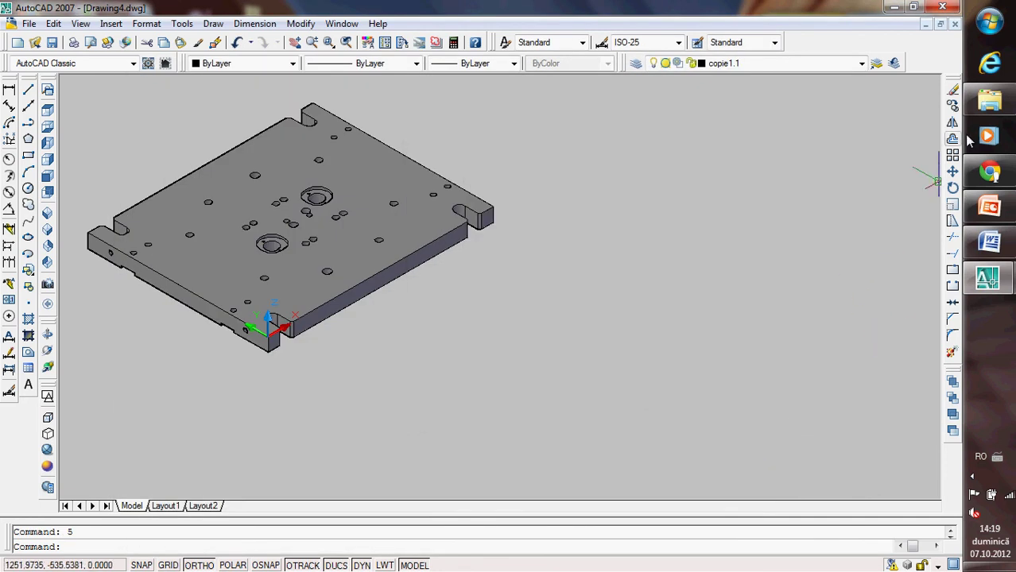
{"action": "left_click", "coordinate": [986, 111]}
{"action": "left_click", "coordinate": [63, 181]}
Browse to Local Disk (C:) > ODCL-Hole and open CN_file.txt in Notepad.
{"action": "left_click", "coordinate": [15, 164]}
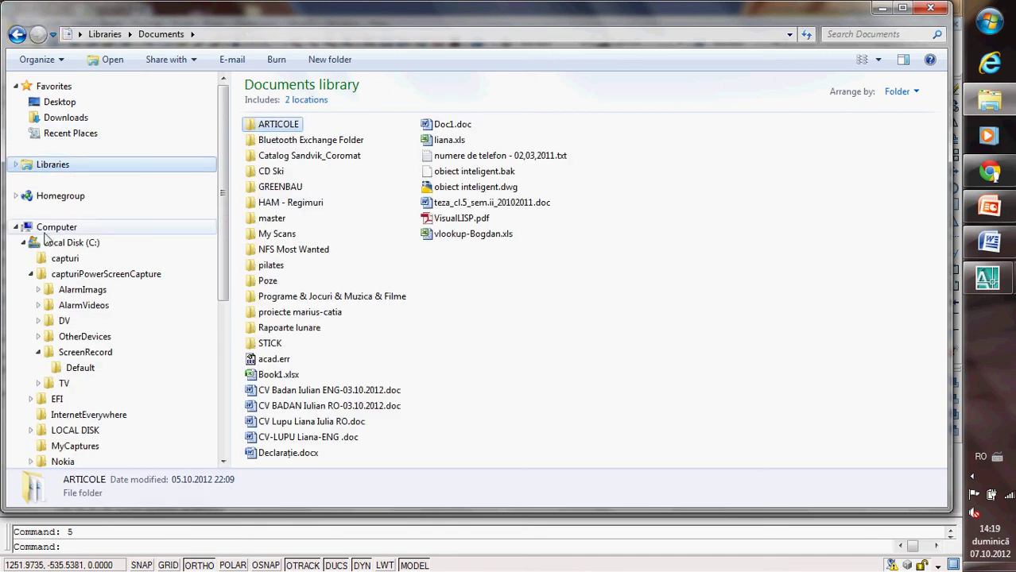
{"action": "left_click", "coordinate": [23, 243]}
{"action": "left_click", "coordinate": [23, 244]}
{"action": "left_click", "coordinate": [68, 330]}
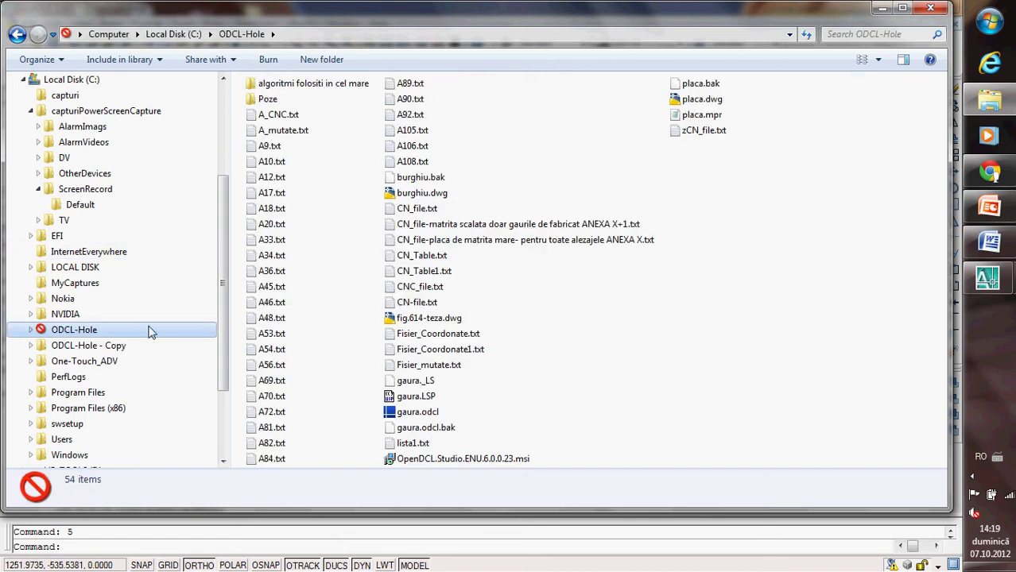
{"action": "double_click", "coordinate": [428, 209]}
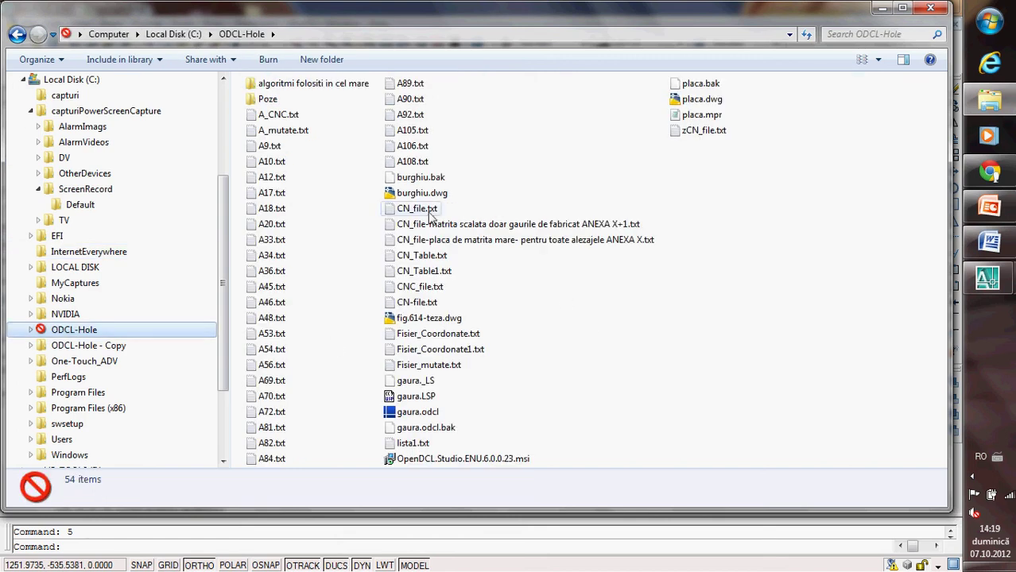
{"action": "left_click_drag", "start_coordinate": [617, 191], "coordinate": [589, 447]}
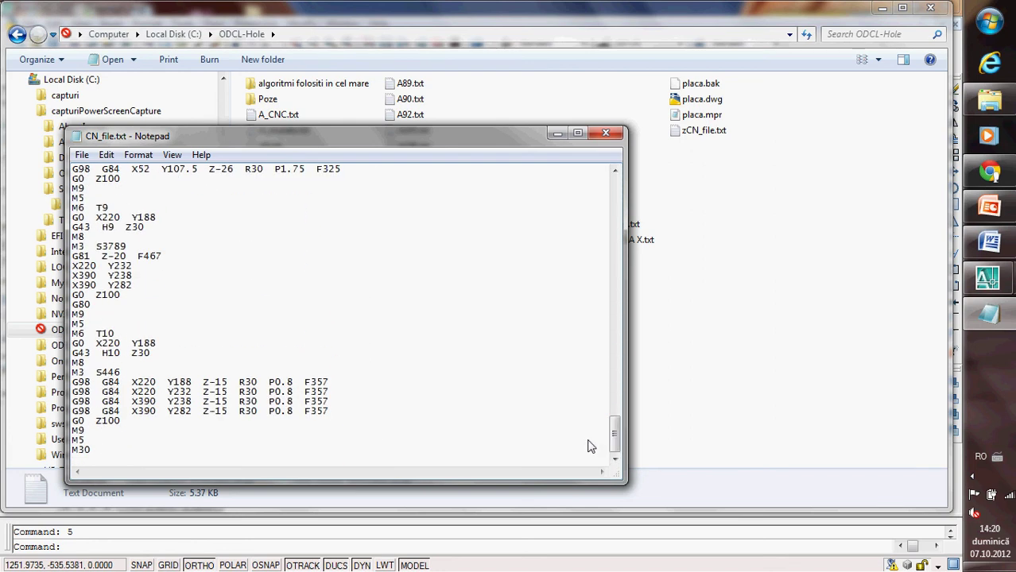